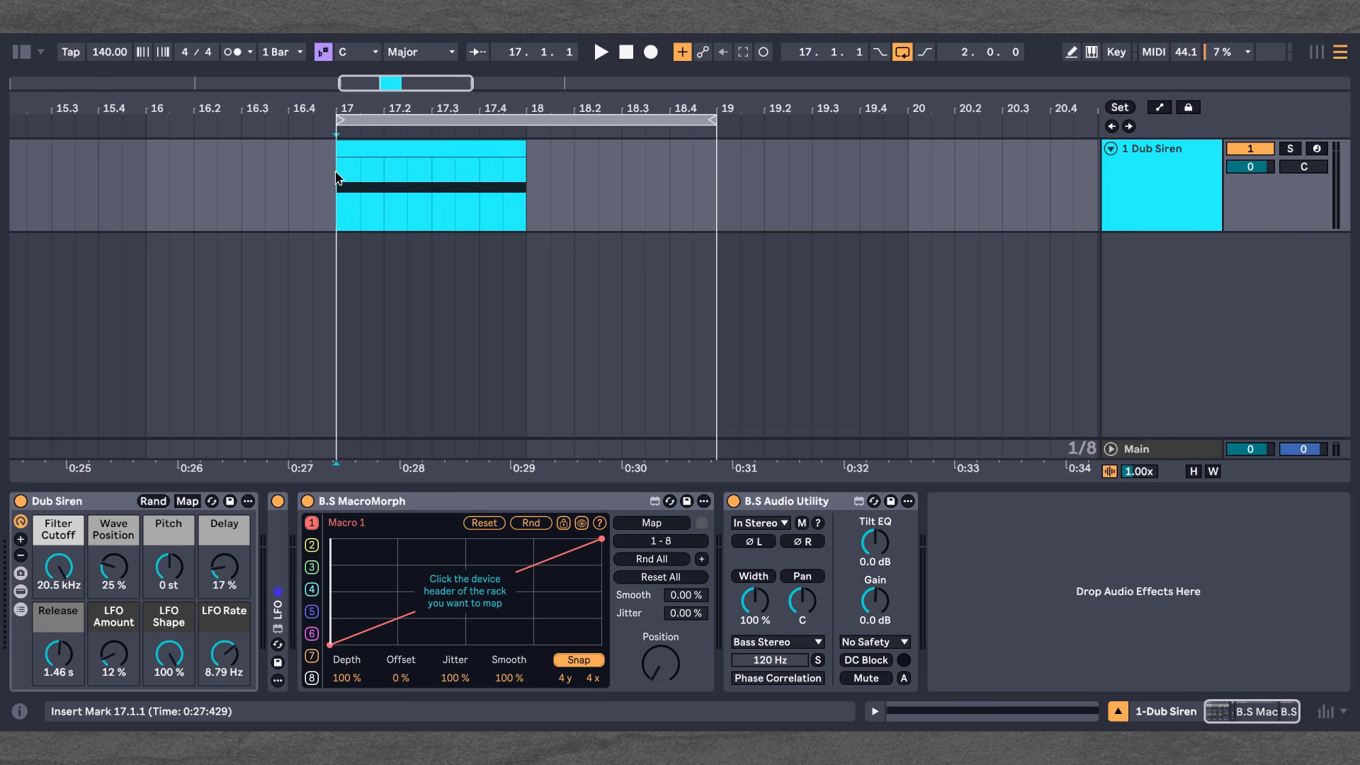
Step: Audition the Dub Siren clip, try out the rack's Pitch and LFO Amount macros, and reset Pitch to 0 st
{"action": "key", "text": "space"}
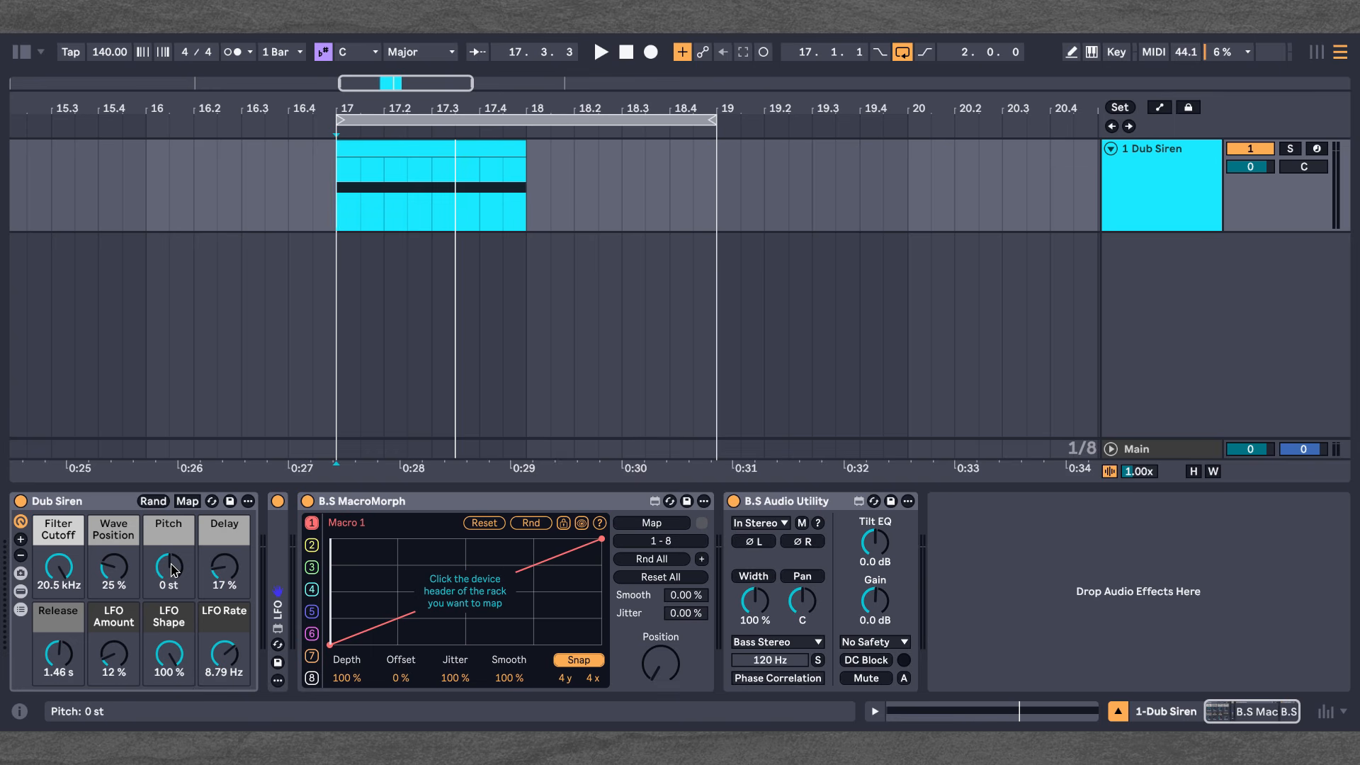
{"action": "key", "text": "space"}
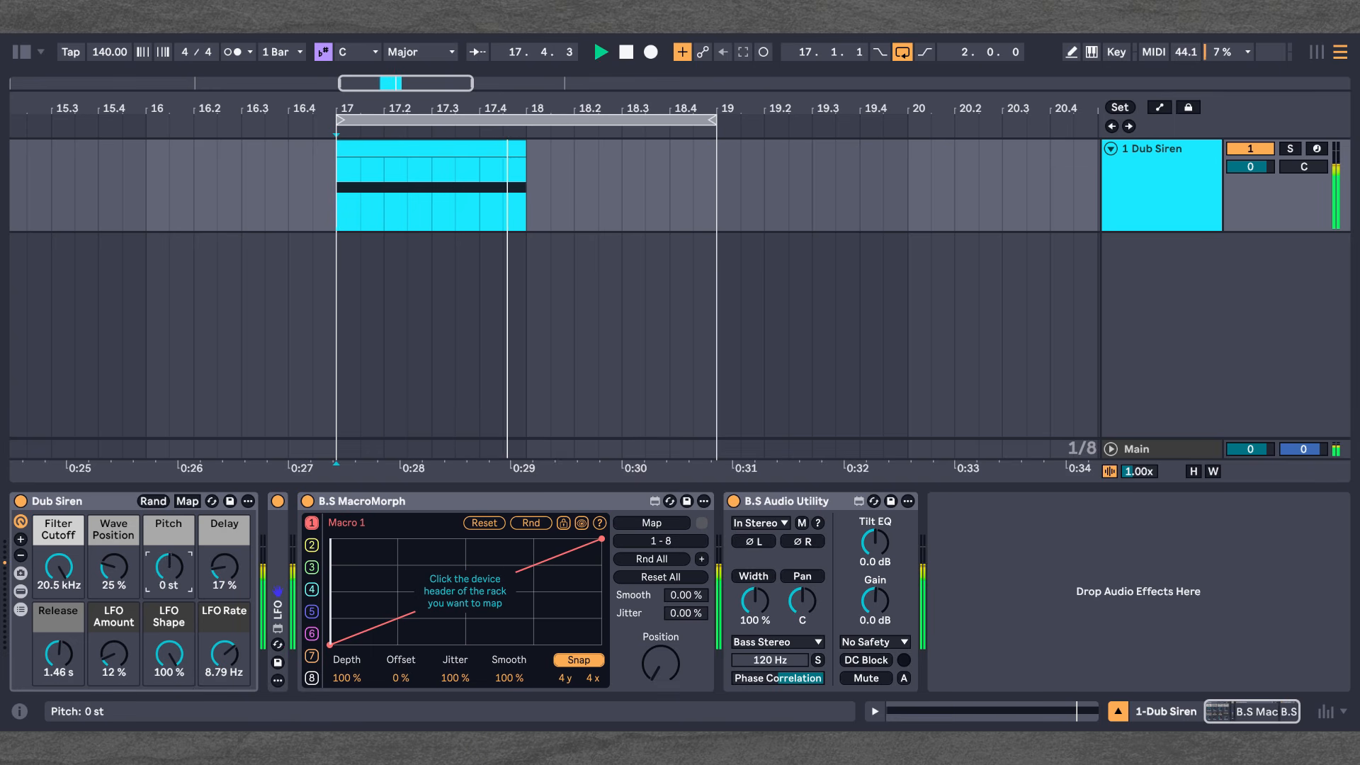
{"action": "left_click_drag", "start_coordinate": [170, 566], "coordinate": [171, 565]}
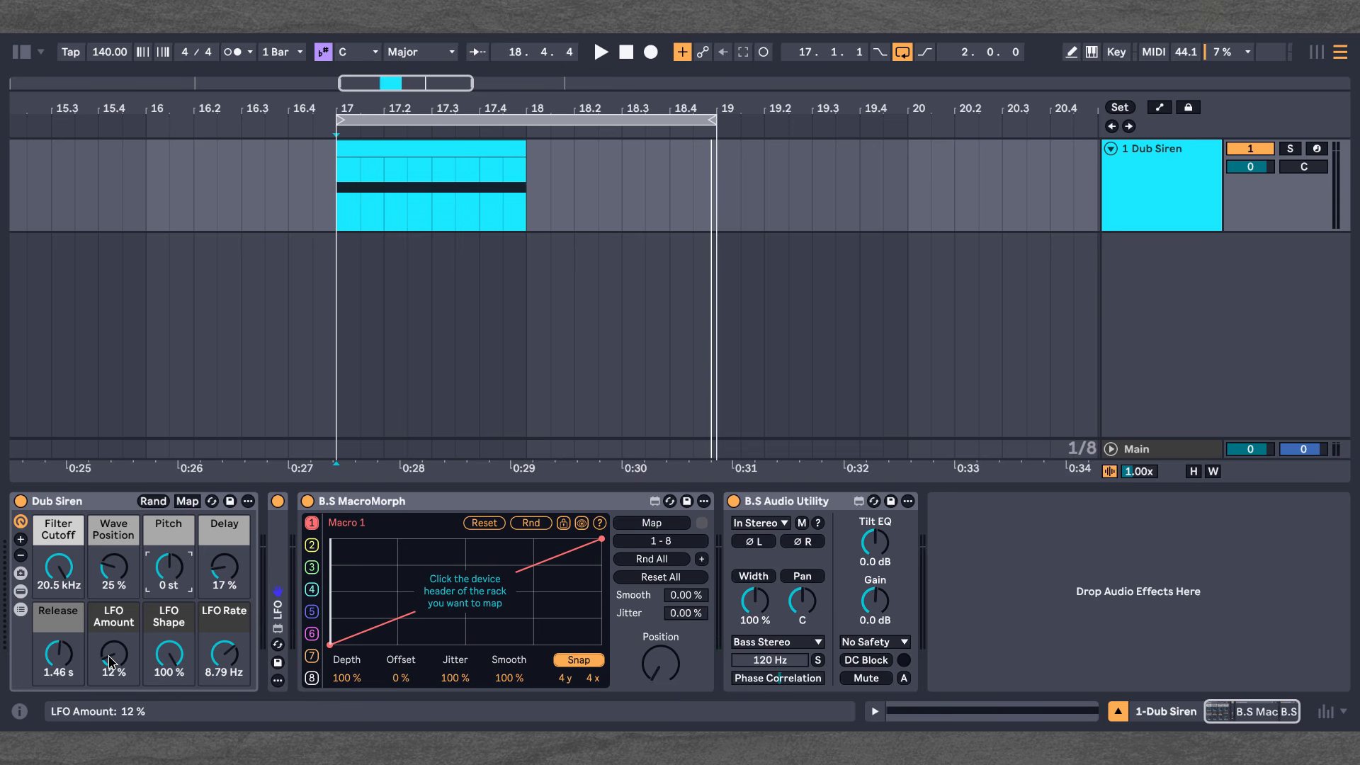
{"action": "left_click_drag", "start_coordinate": [110, 662], "coordinate": [111, 663]}
{"action": "key", "text": "space"}
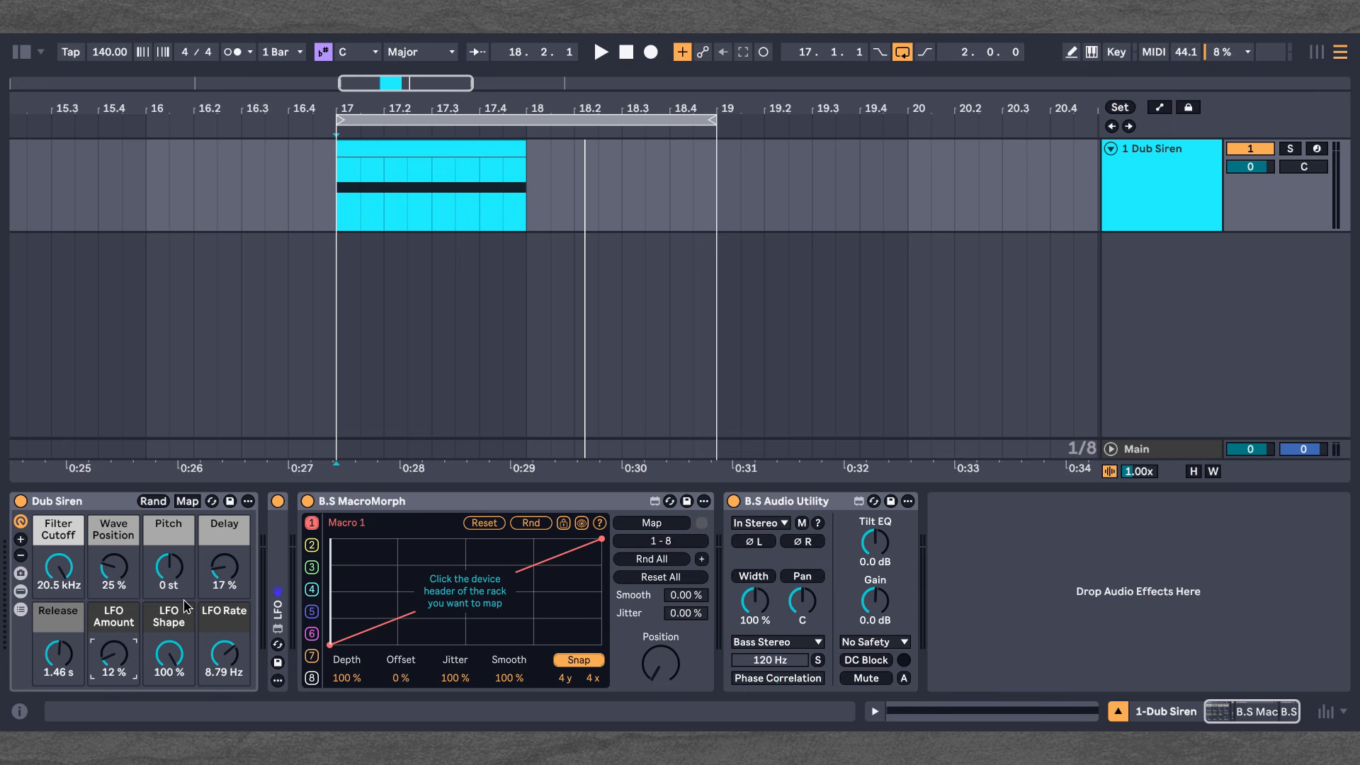
{"action": "left_click", "coordinate": [173, 572]}
{"action": "left_click_drag", "start_coordinate": [164, 573], "coordinate": [164, 598]}
{"action": "double_click", "coordinate": [164, 573]}
Step: Expand the collapsed LFO device and map its first target to the Dub Siren rack's Pitch macro
{"action": "double_click", "coordinate": [278, 579]}
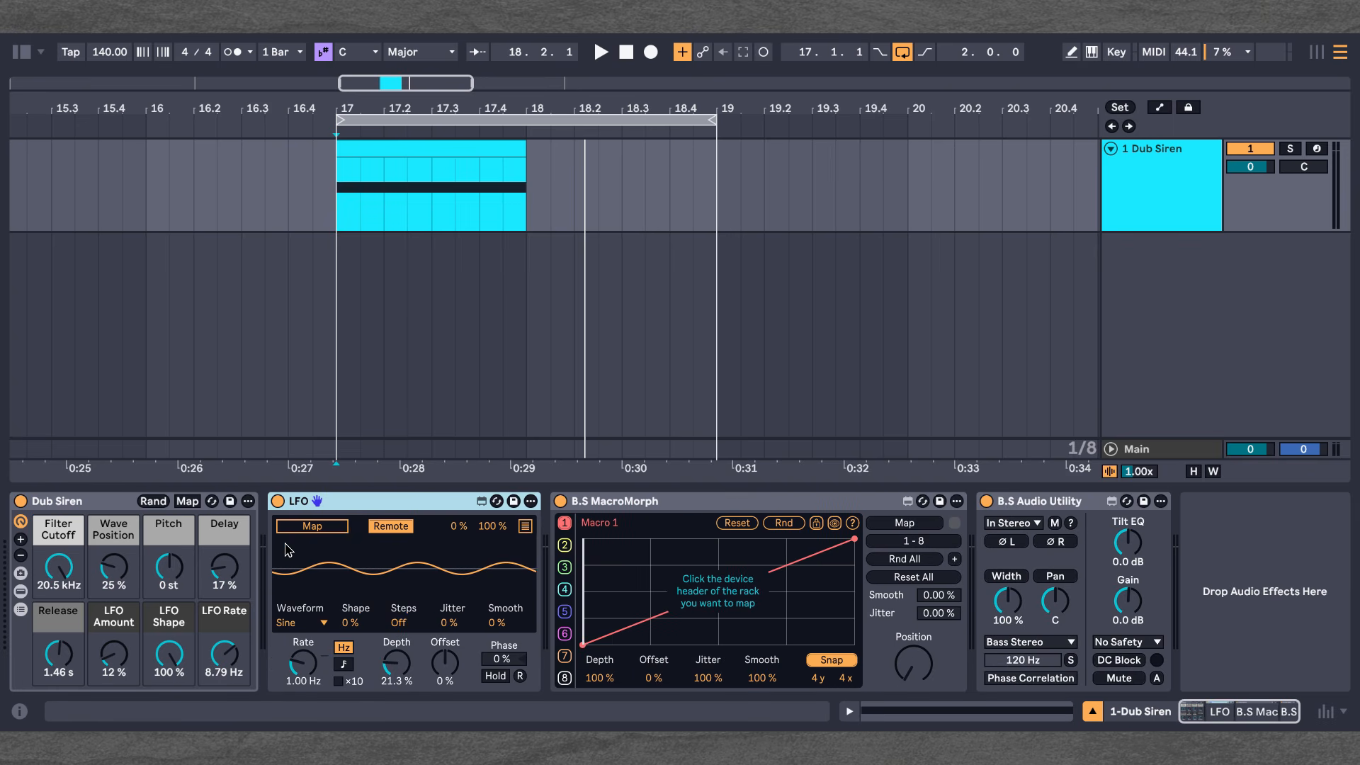
{"action": "left_click", "coordinate": [312, 526]}
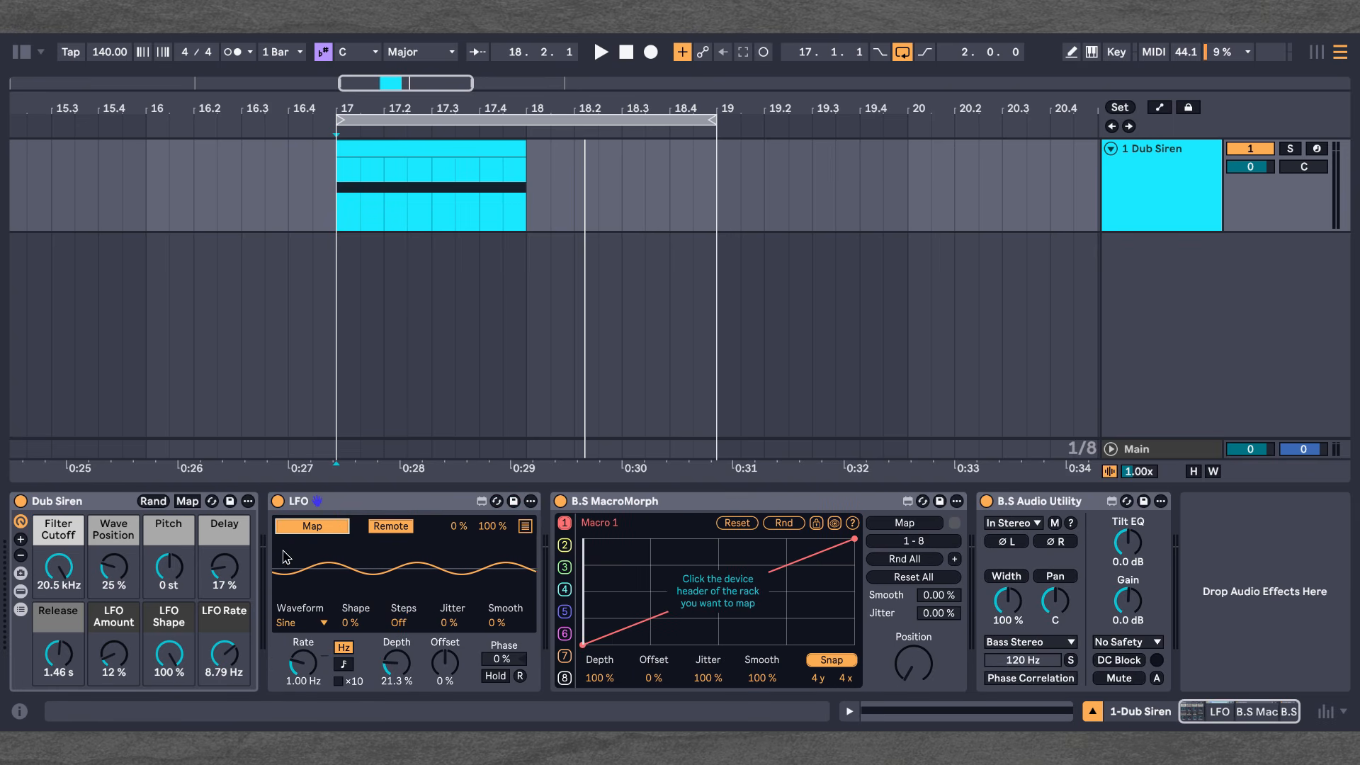
{"action": "left_click", "coordinate": [183, 537]}
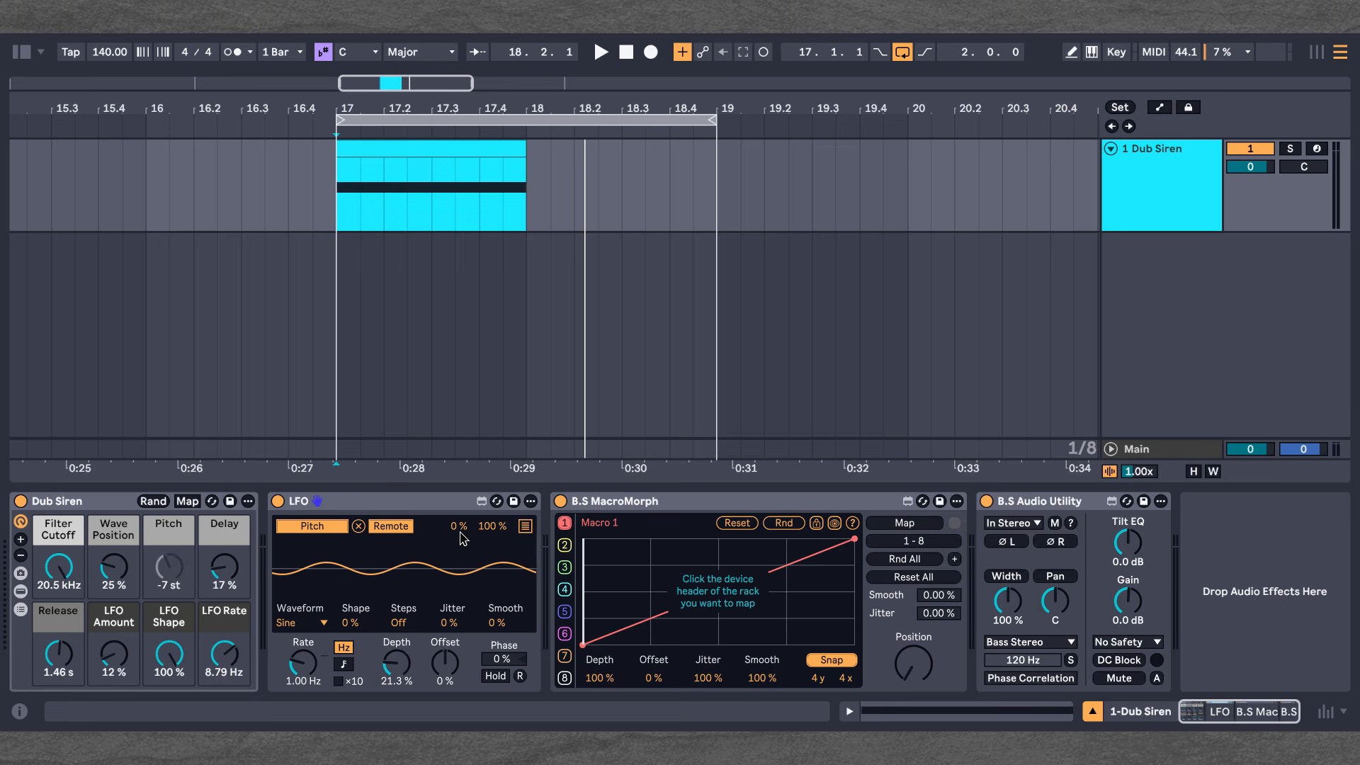
Step: Map the LFO's second target to the LFO Amount macro with a 64% to 22% range and audition the clip
{"action": "left_click", "coordinate": [524, 526]}
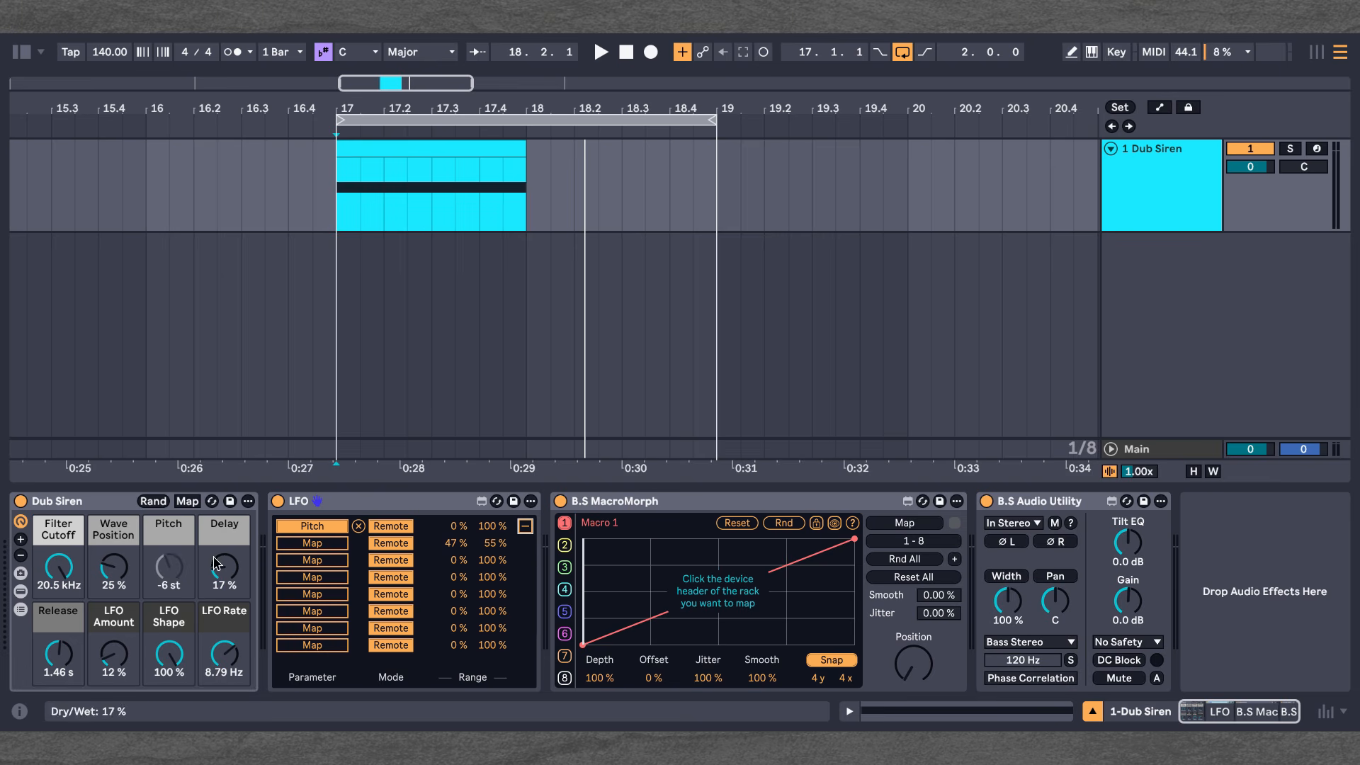
{"action": "left_click", "coordinate": [313, 543]}
{"action": "left_click", "coordinate": [113, 653]}
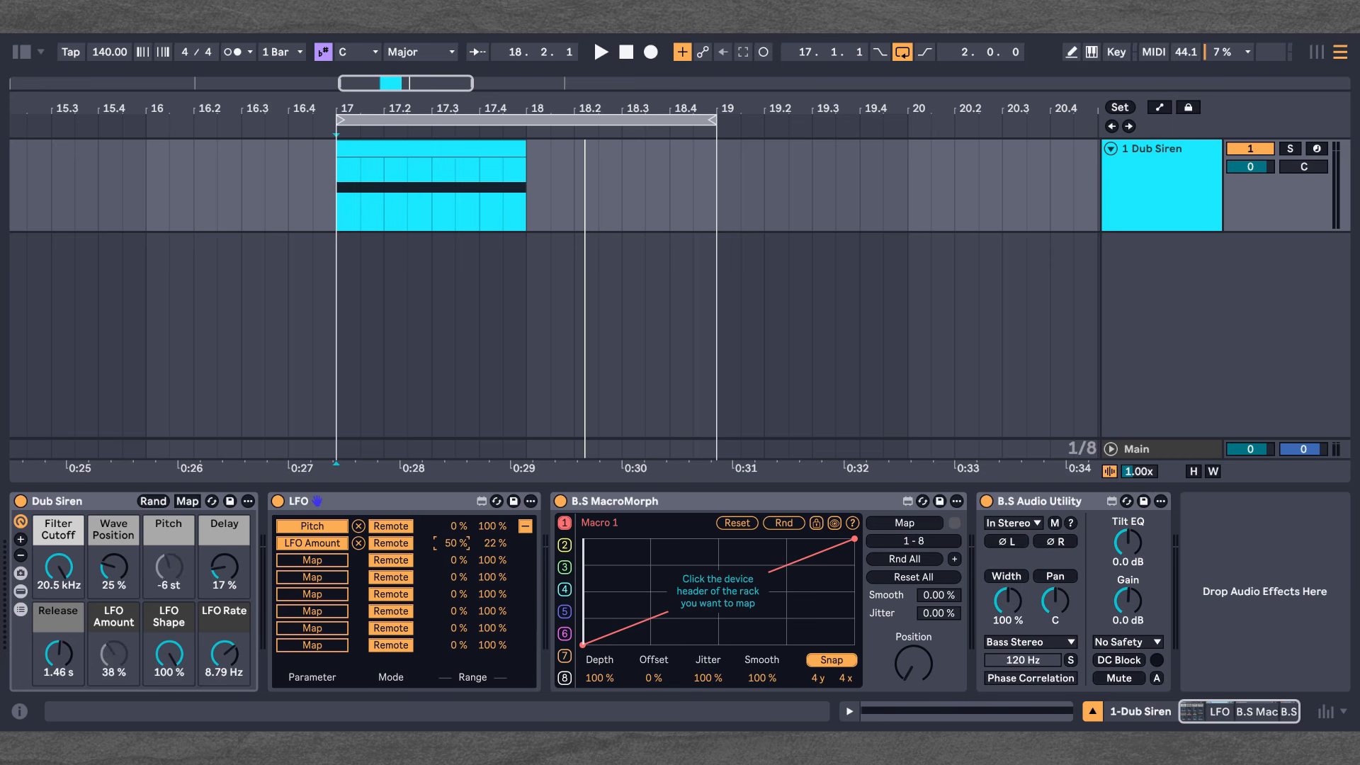
{"action": "key", "text": "space"}
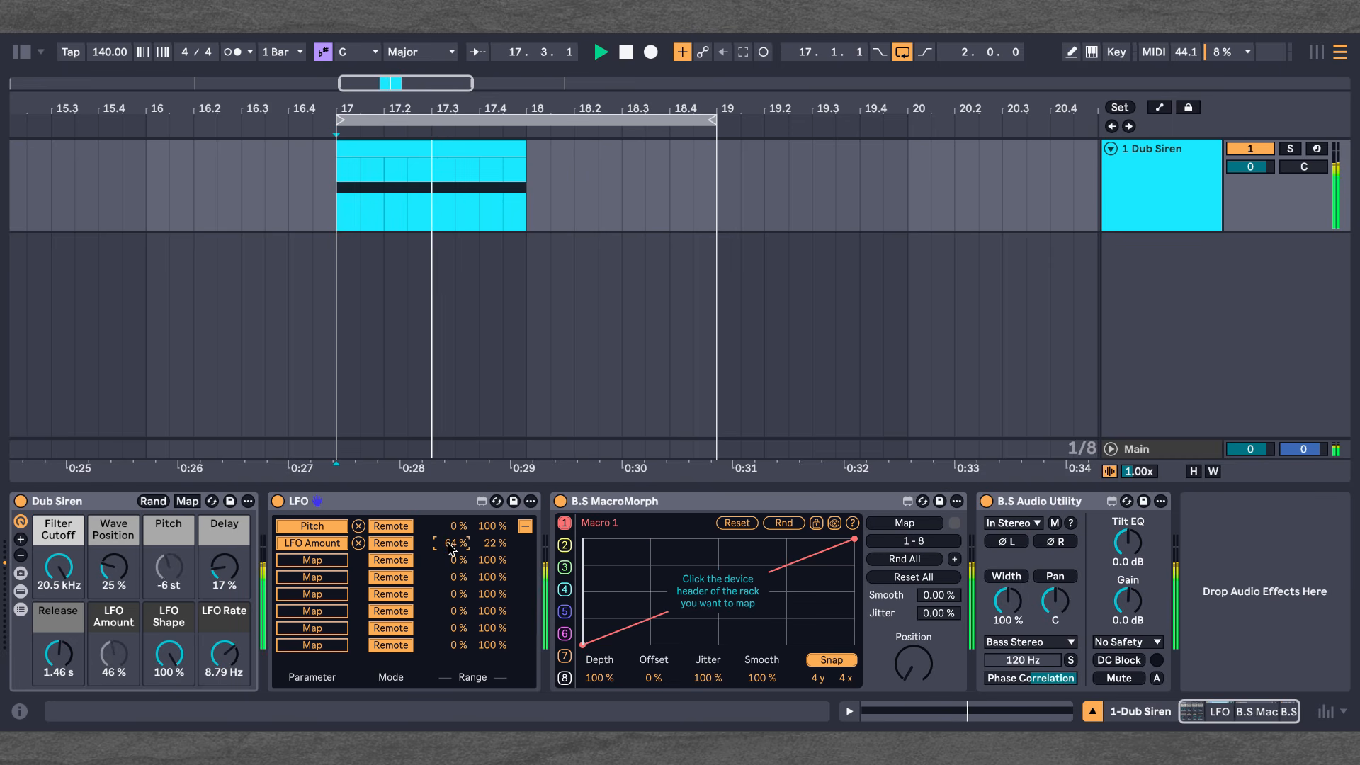
{"action": "key", "text": "space"}
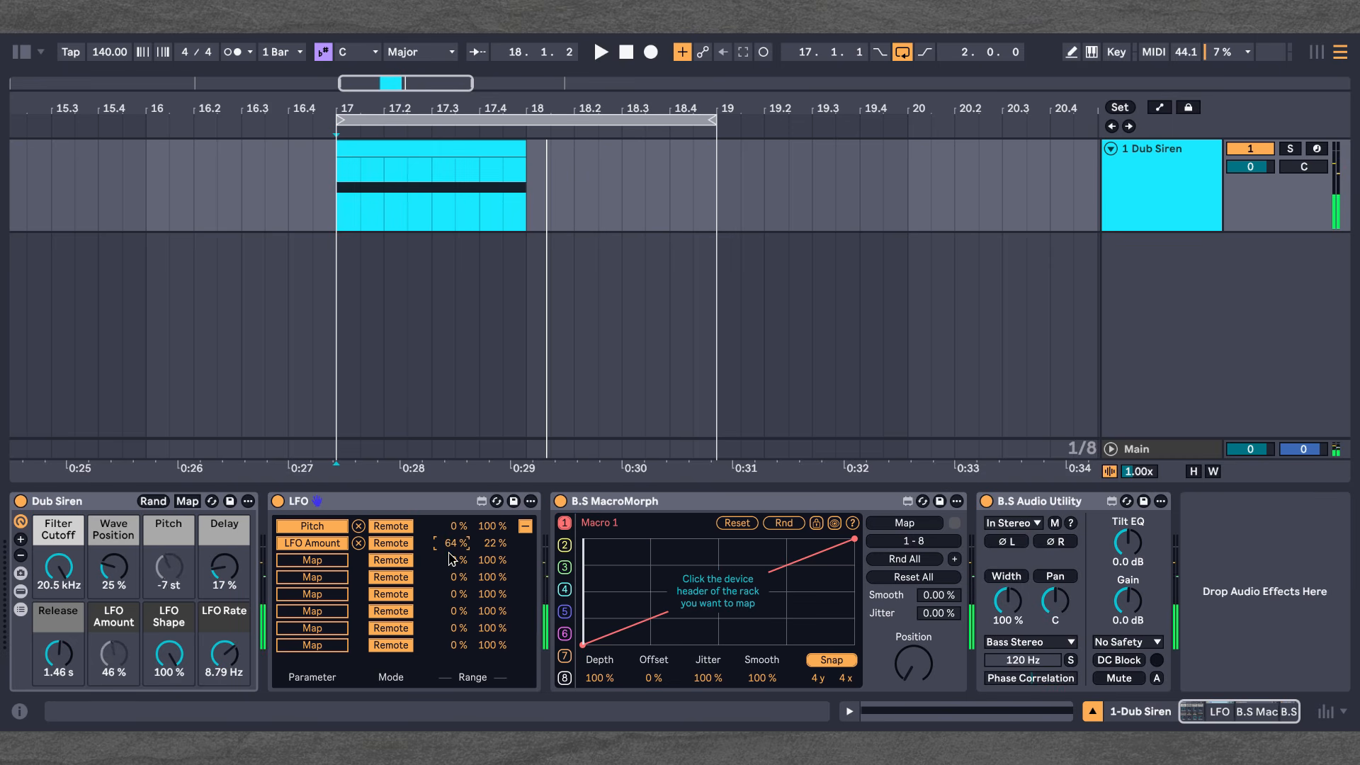
Step: Change the LFO device's waveform to Down
{"action": "left_click", "coordinate": [525, 525]}
{"action": "left_click", "coordinate": [305, 622]}
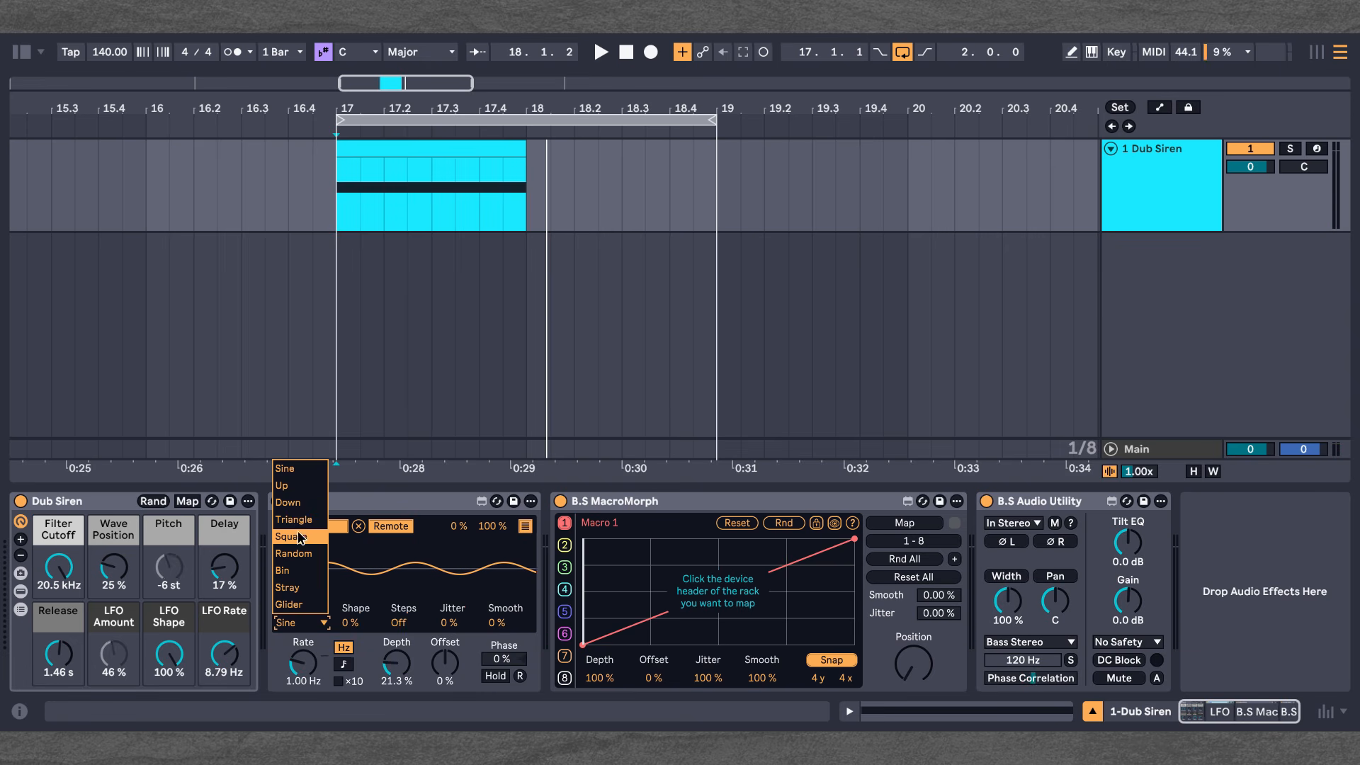
{"action": "left_click", "coordinate": [290, 503]}
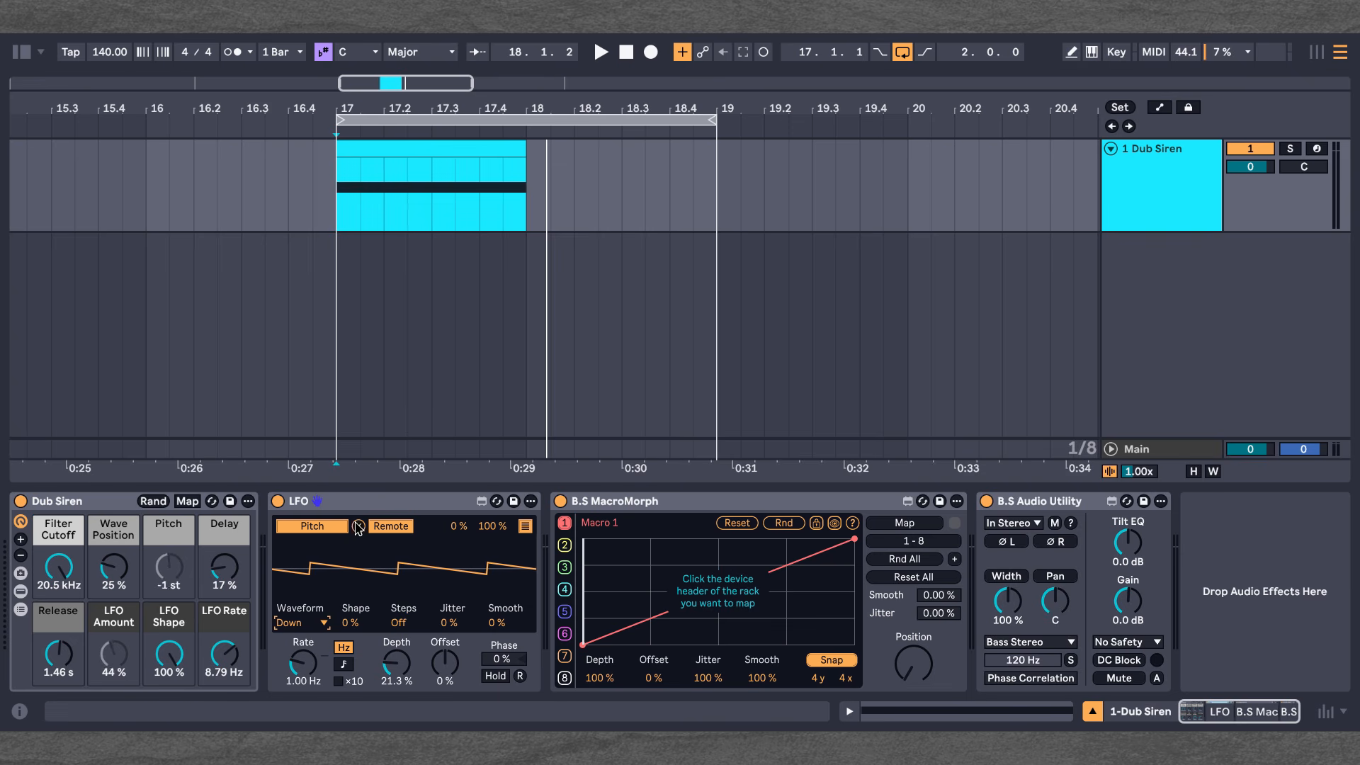
Step: Review the LFO device's mapping list and delete the LFO device from the track
{"action": "left_click", "coordinate": [524, 528]}
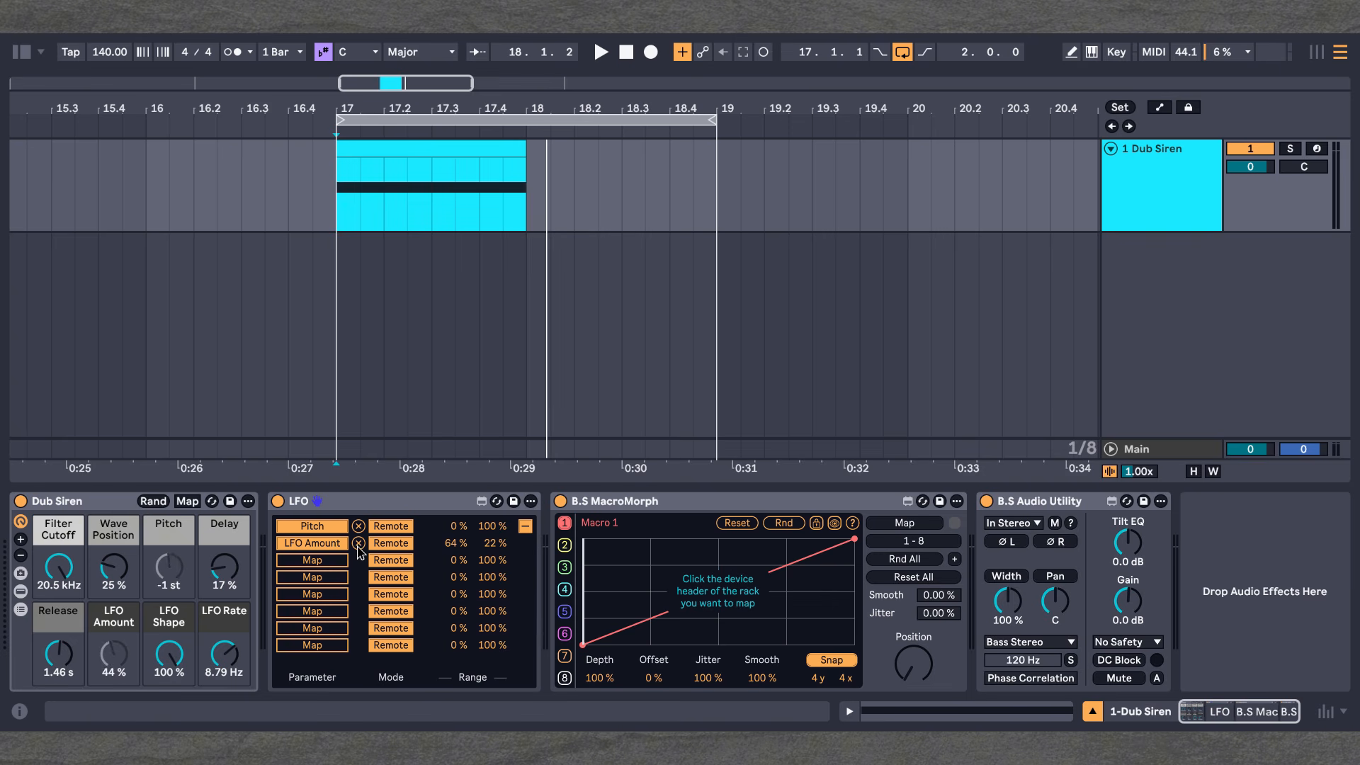
{"action": "key", "text": "Delete"}
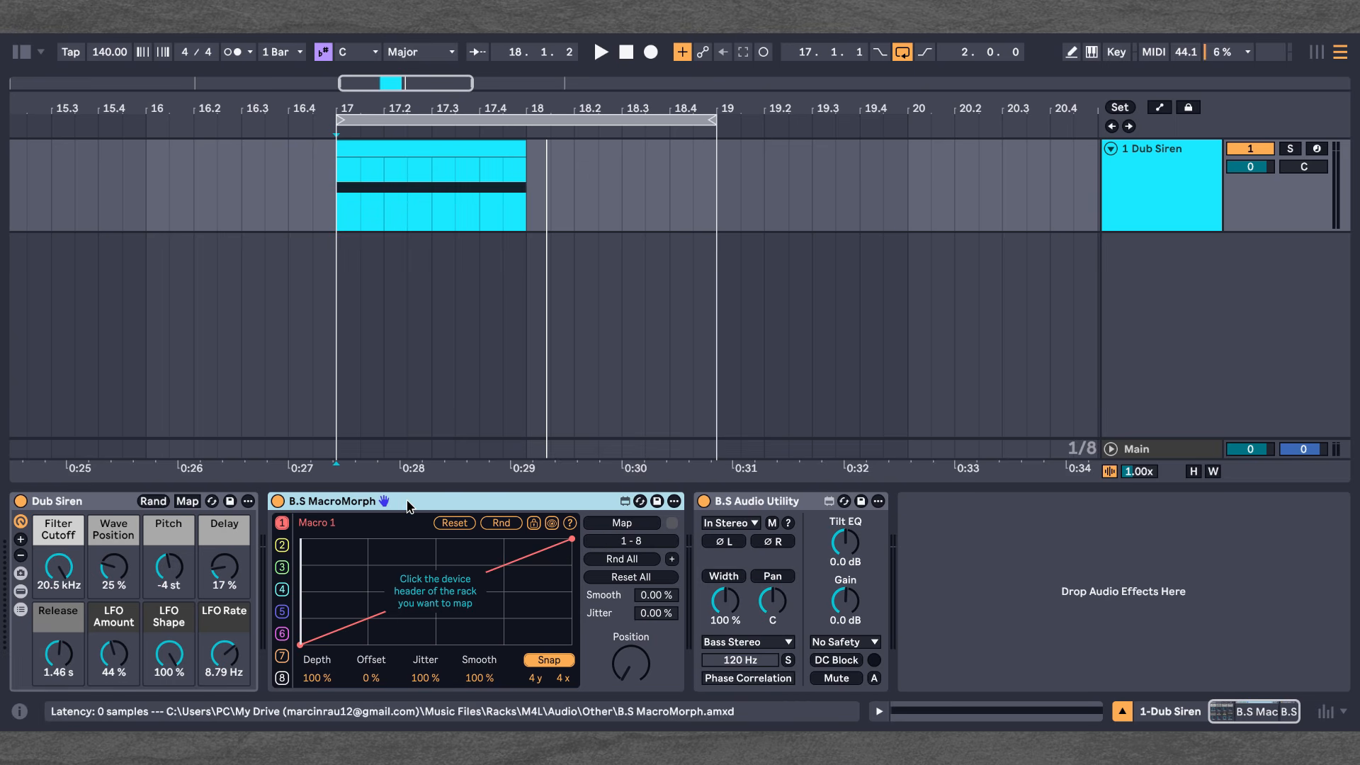
Step: Look through the MacroMorph curves for macros 3 to 8 and return to Macro 1
{"action": "left_click", "coordinate": [281, 567]}
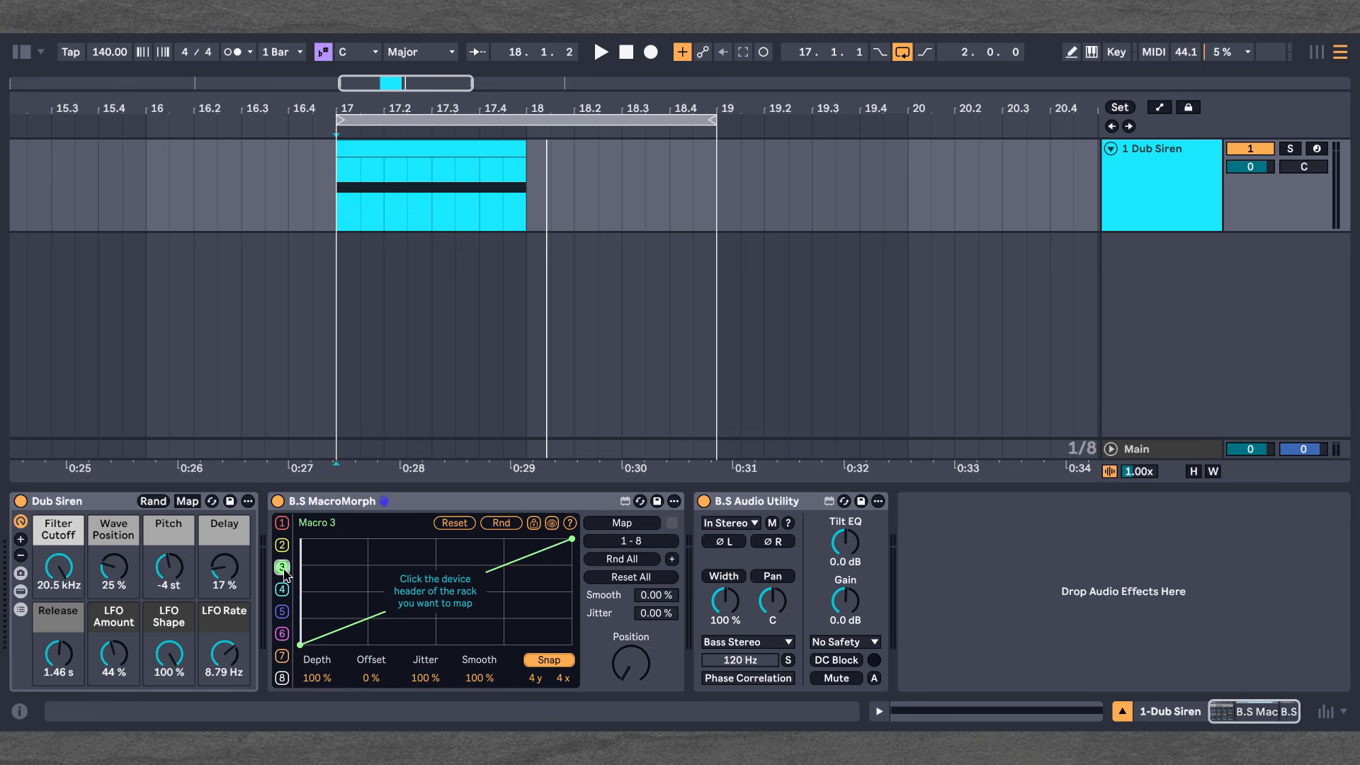
{"action": "left_click", "coordinate": [280, 591]}
{"action": "left_click", "coordinate": [281, 611]}
{"action": "left_click", "coordinate": [282, 634]}
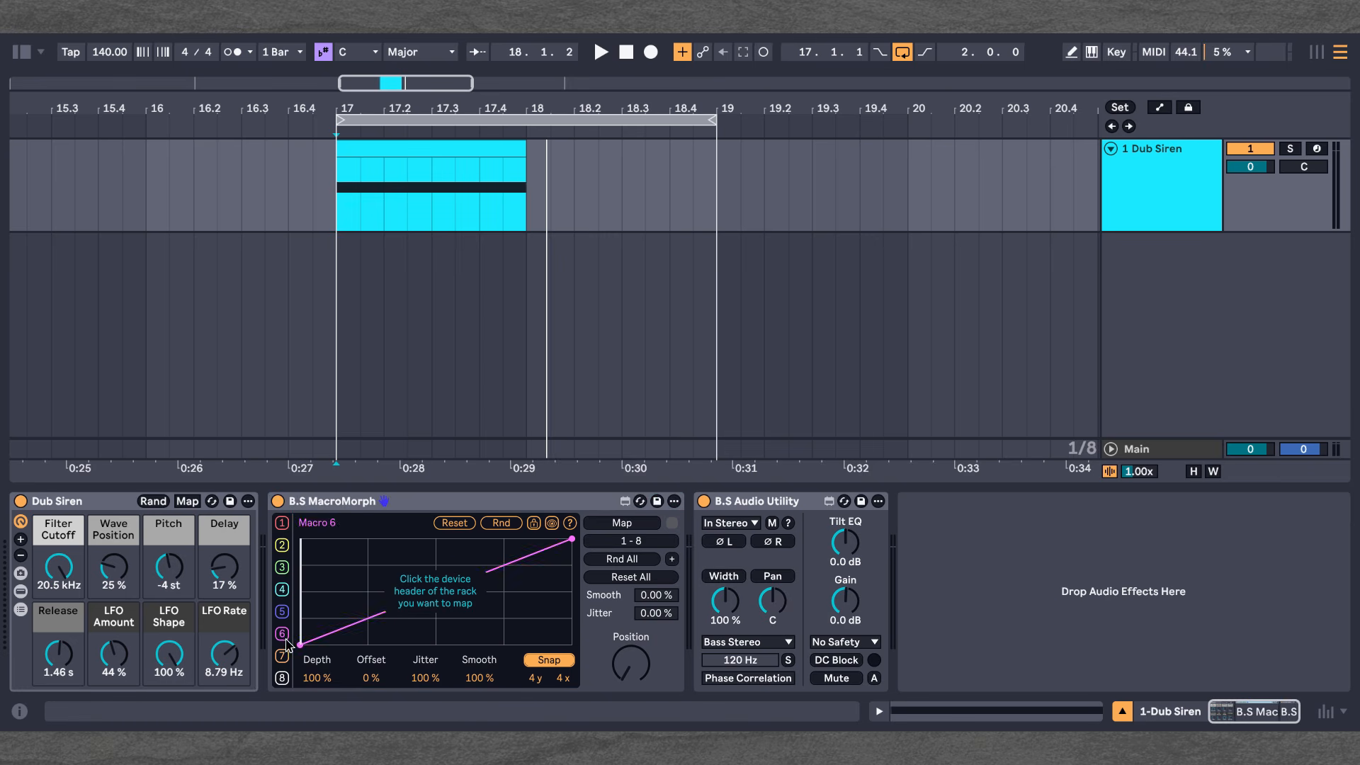
{"action": "left_click", "coordinate": [281, 656]}
{"action": "left_click", "coordinate": [282, 677]}
{"action": "left_click", "coordinate": [282, 523]}
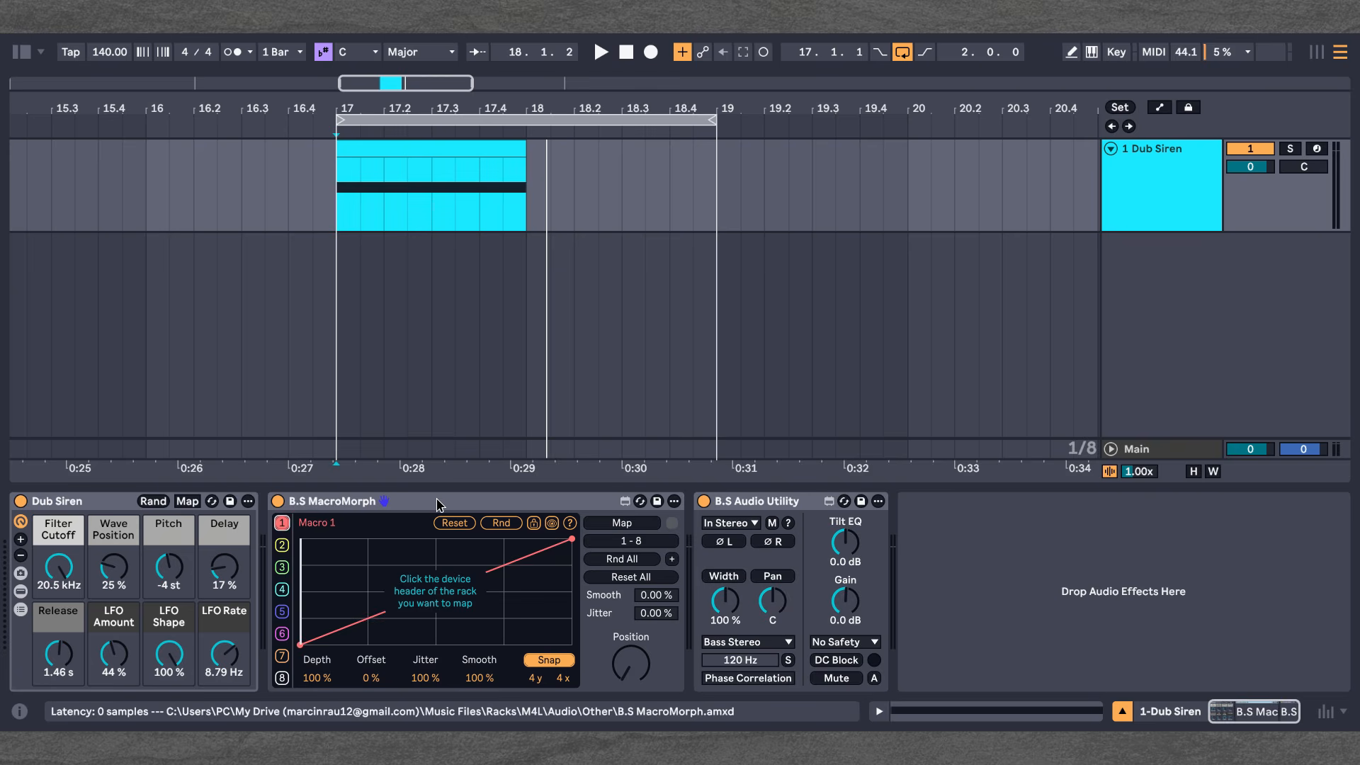
Step: Map MacroMorph to the Dub Siren rack so that it controls macros 1 - 8
{"action": "left_click", "coordinate": [429, 501]}
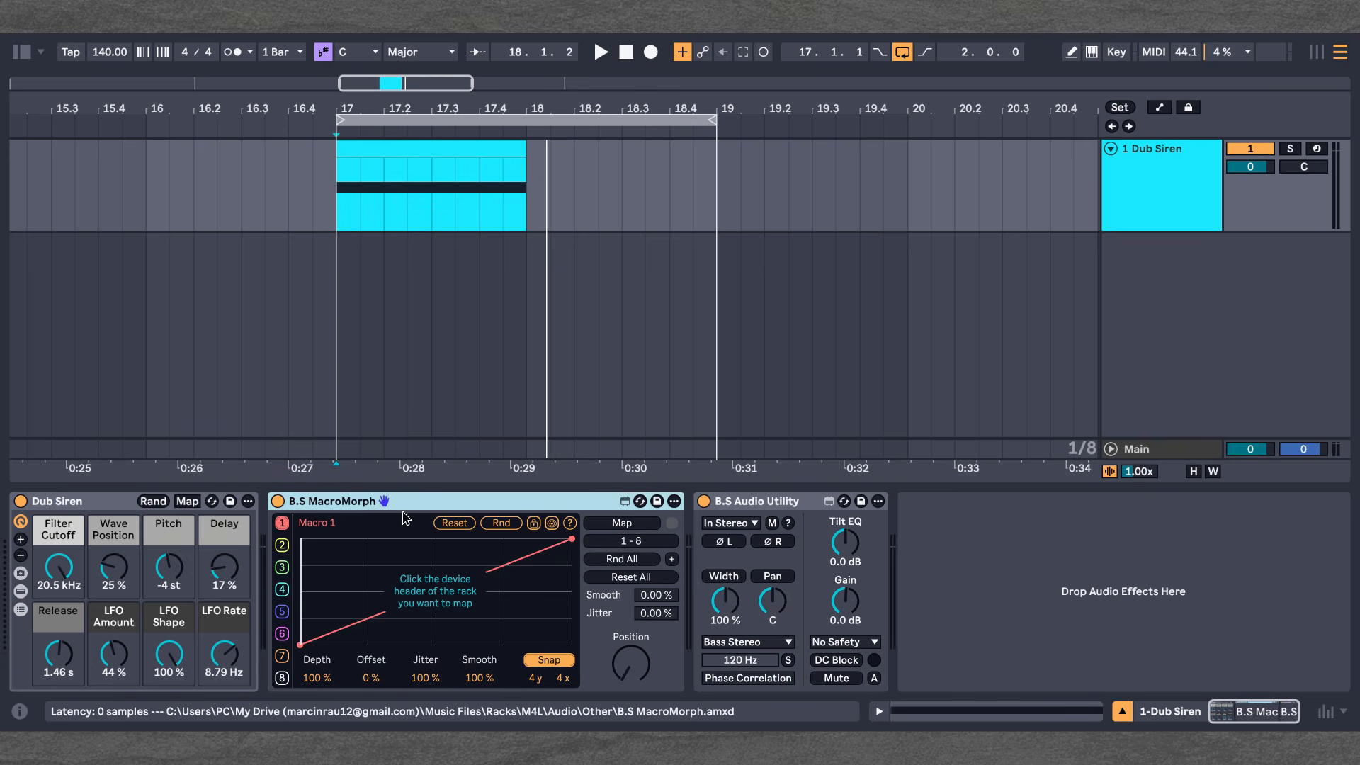
{"action": "left_click", "coordinate": [614, 527]}
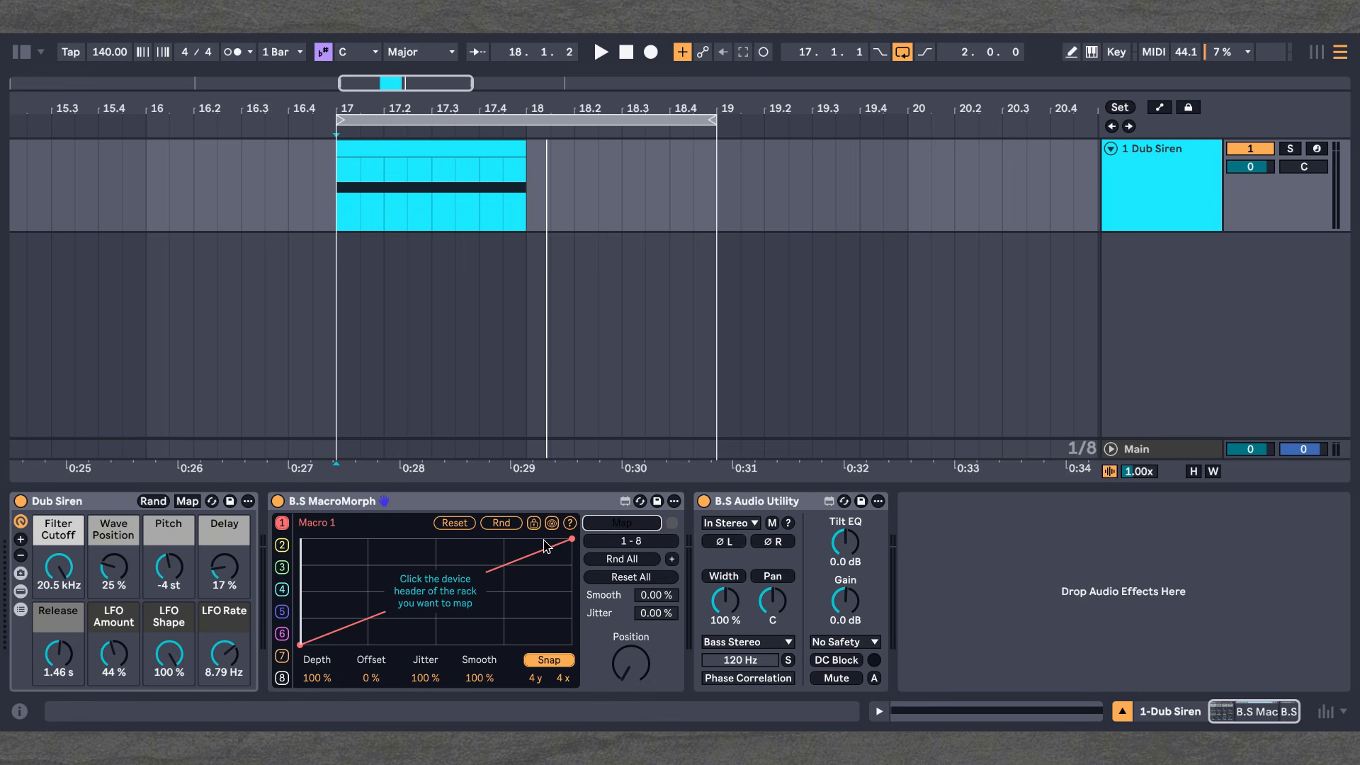
{"action": "left_click", "coordinate": [748, 503]}
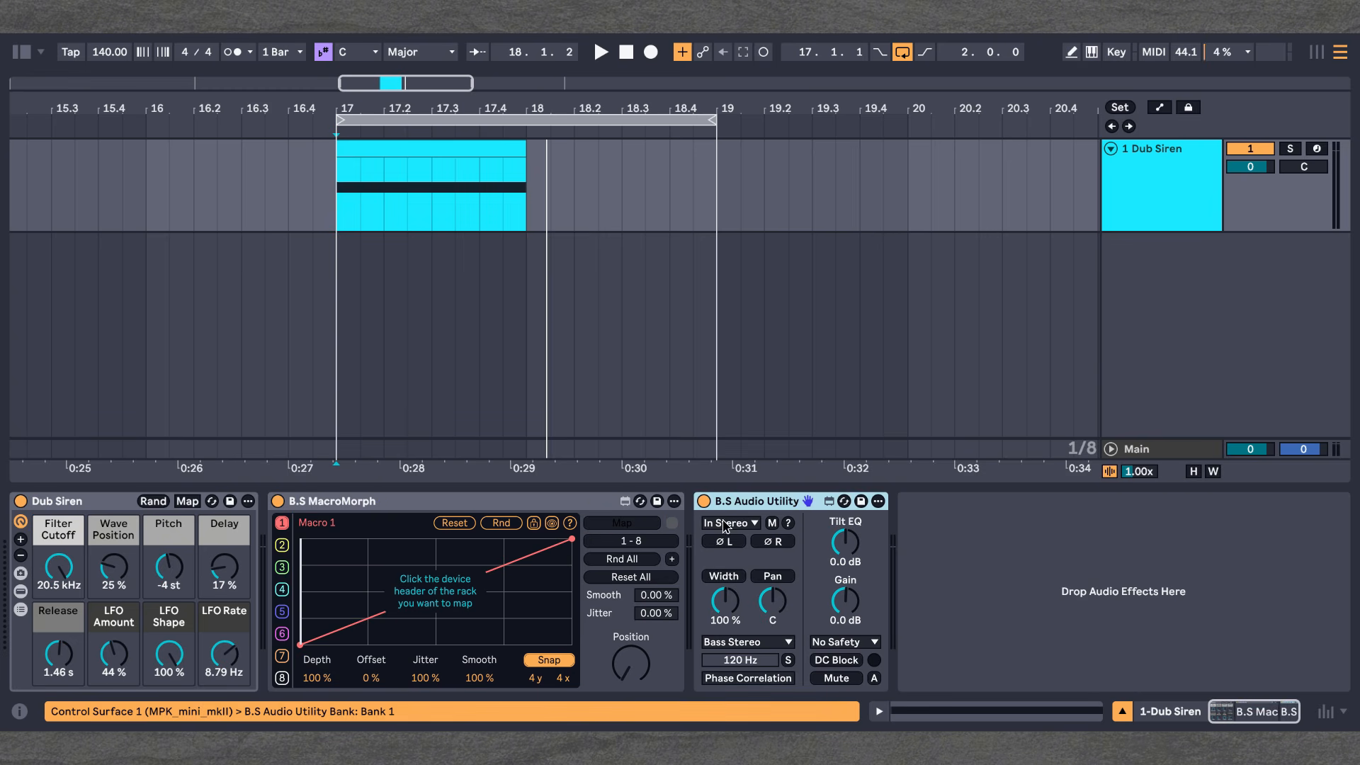
{"action": "left_click", "coordinate": [78, 503]}
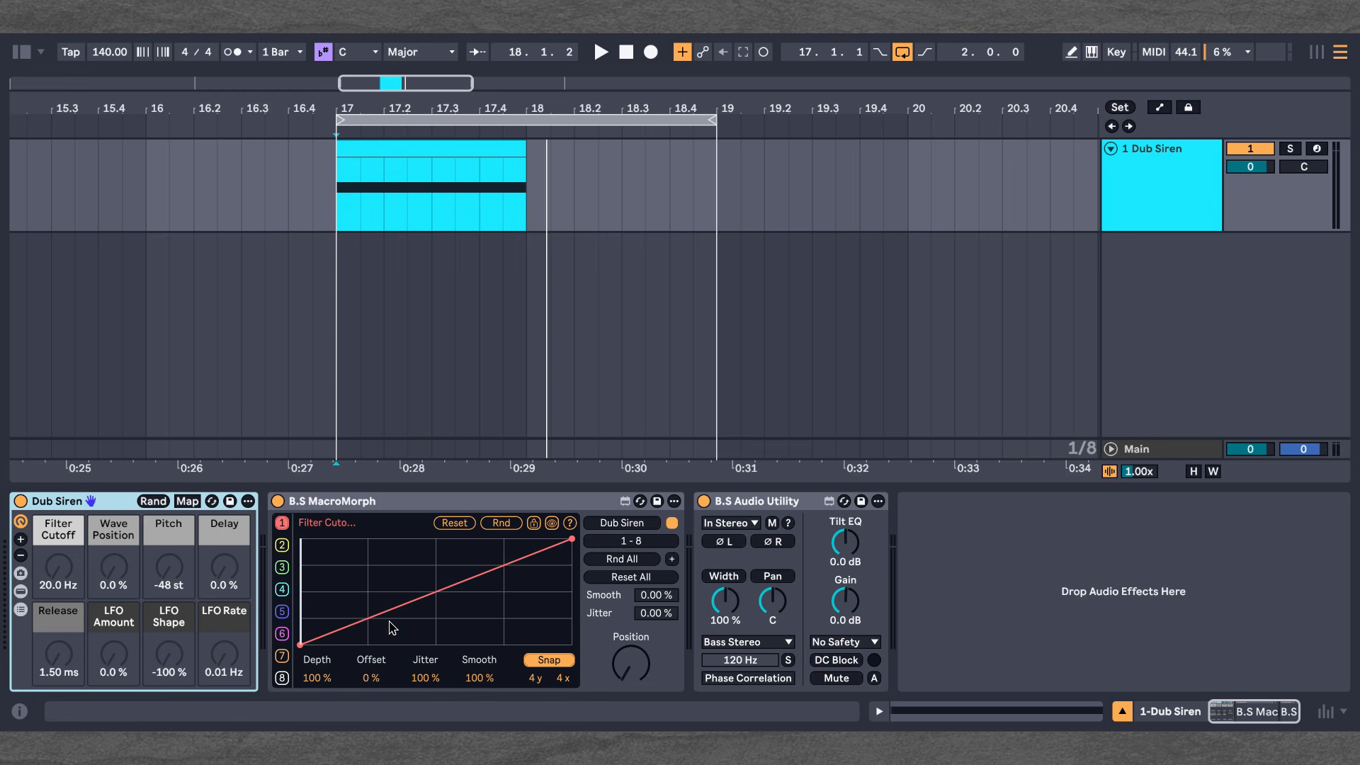
Step: Play the clip while sweeping MacroMorph's Position to about 65% to hear all mapped macros move together
{"action": "left_click", "coordinate": [648, 670]}
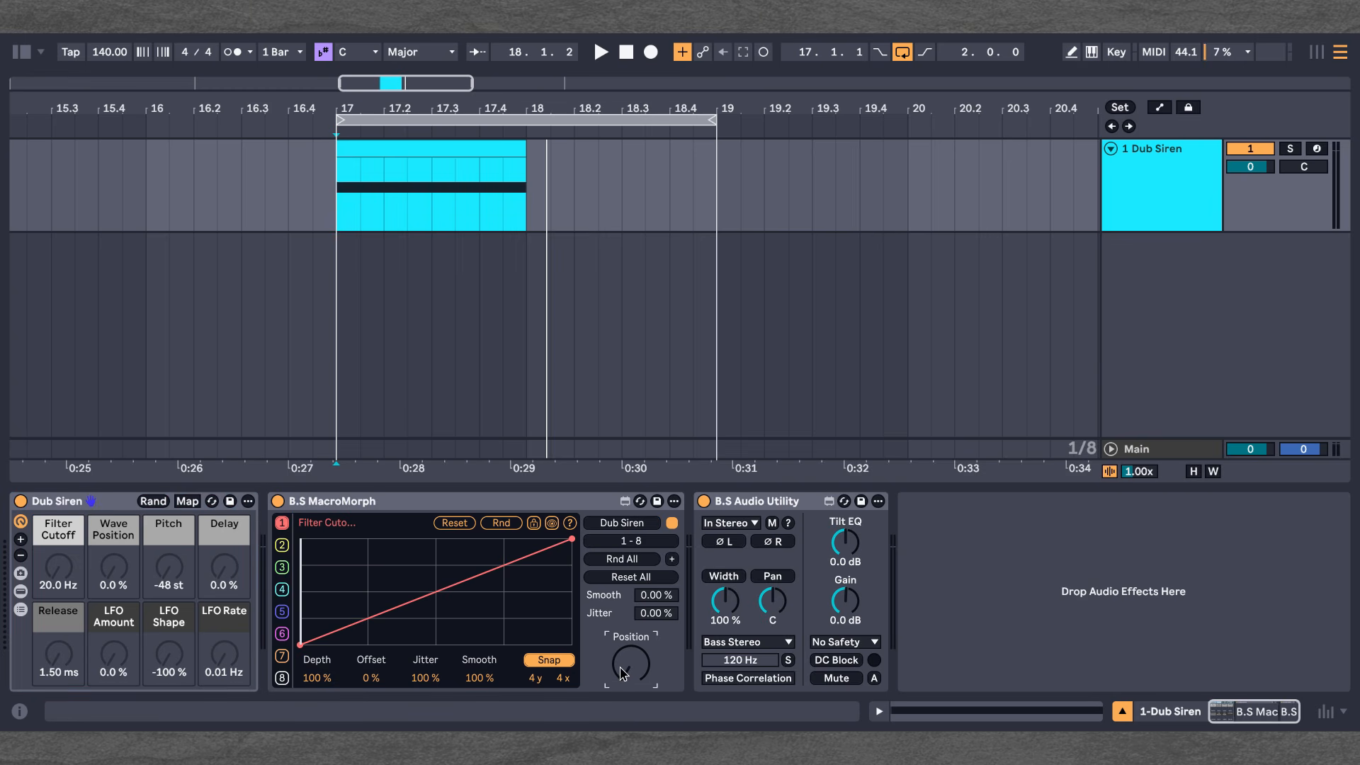
{"action": "mouse_move", "coordinate": [596, 639]}
{"action": "left_mouse_down"}
{"action": "mouse_move", "coordinate": [596, 529]}
{"action": "mouse_move", "coordinate": [596, 648]}
{"action": "left_mouse_up"}
{"action": "left_click", "coordinate": [282, 523]}
{"action": "key", "text": "space"}
{"action": "left_click_drag", "start_coordinate": [640, 667], "coordinate": [640, 592]}
{"action": "key", "text": "space"}
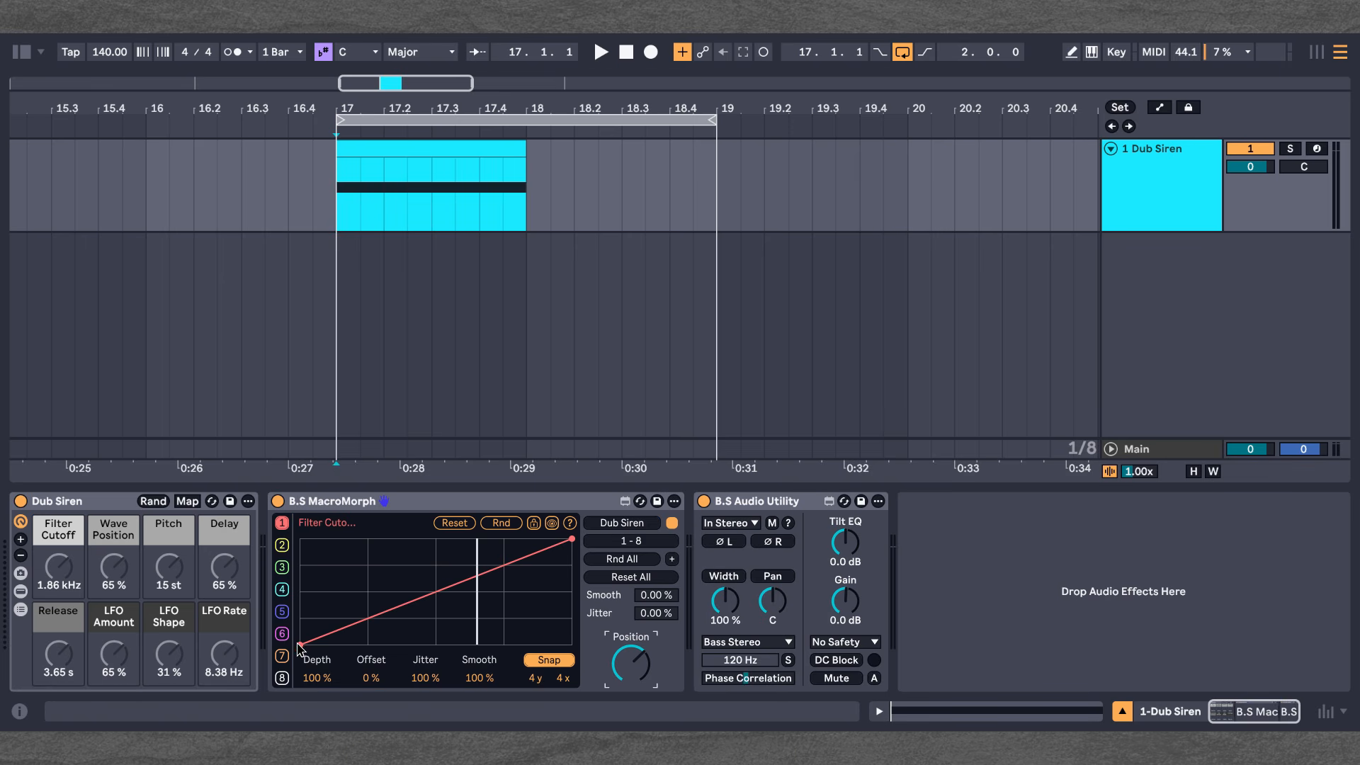
Step: Reshape MacroMorph's Filter Cutoff curve and add breakpoints to the Wave Position curve so that it dips and rises
{"action": "left_click_drag", "start_coordinate": [299, 645], "coordinate": [298, 557]}
{"action": "left_click", "coordinate": [487, 609]}
{"action": "left_click", "coordinate": [284, 547]}
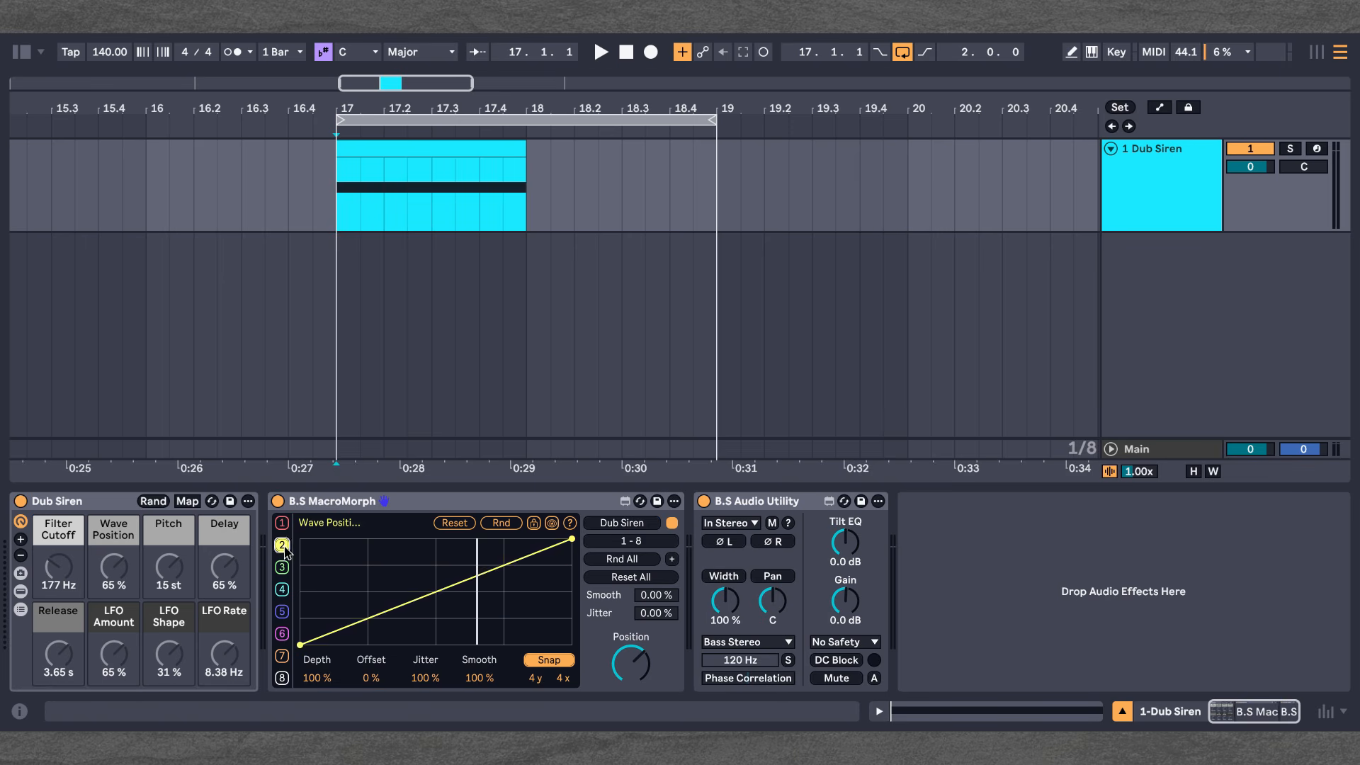
{"action": "left_click", "coordinate": [412, 550]}
{"action": "left_click", "coordinate": [318, 566]}
{"action": "left_click", "coordinate": [389, 637]}
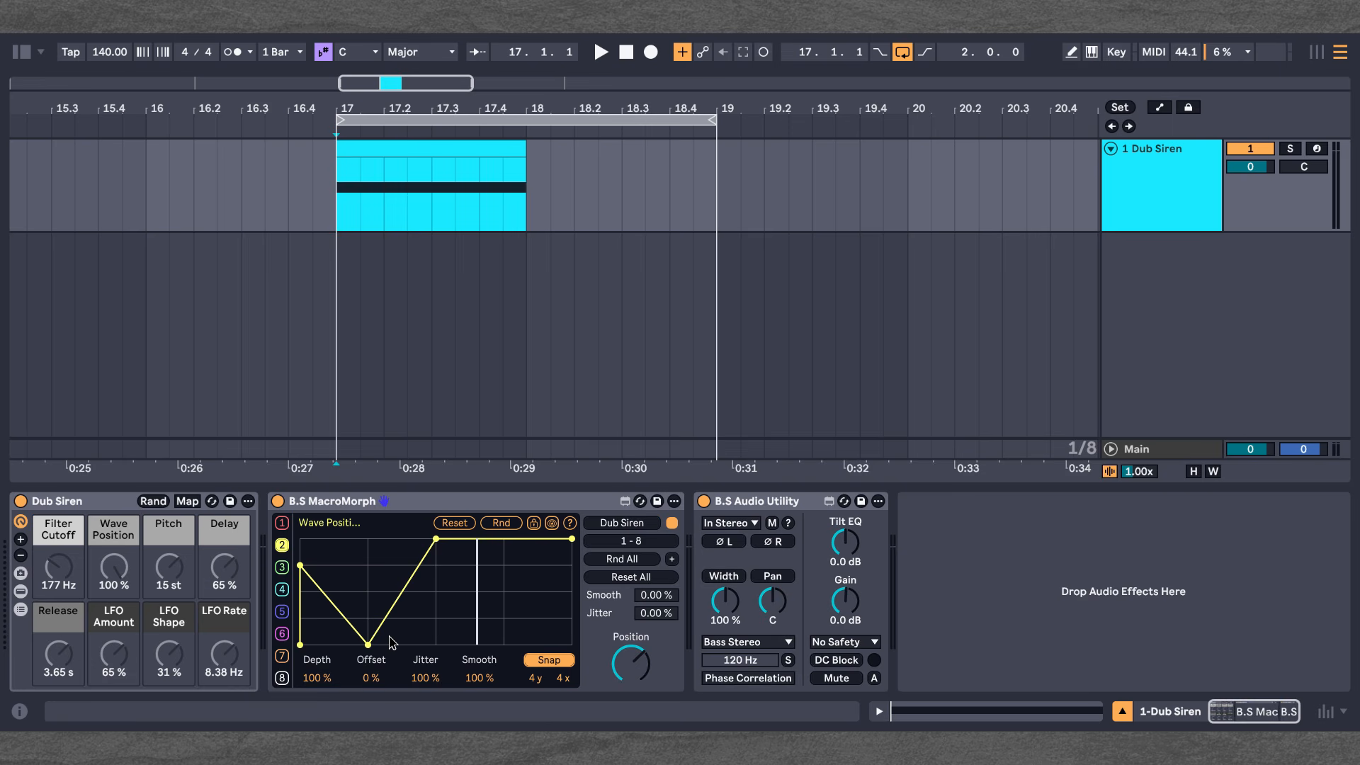
{"action": "left_click", "coordinate": [300, 644]}
Step: Randomize all macro curves several times, playing the clip and sweeping Position to compare the results
{"action": "left_click", "coordinate": [642, 561]}
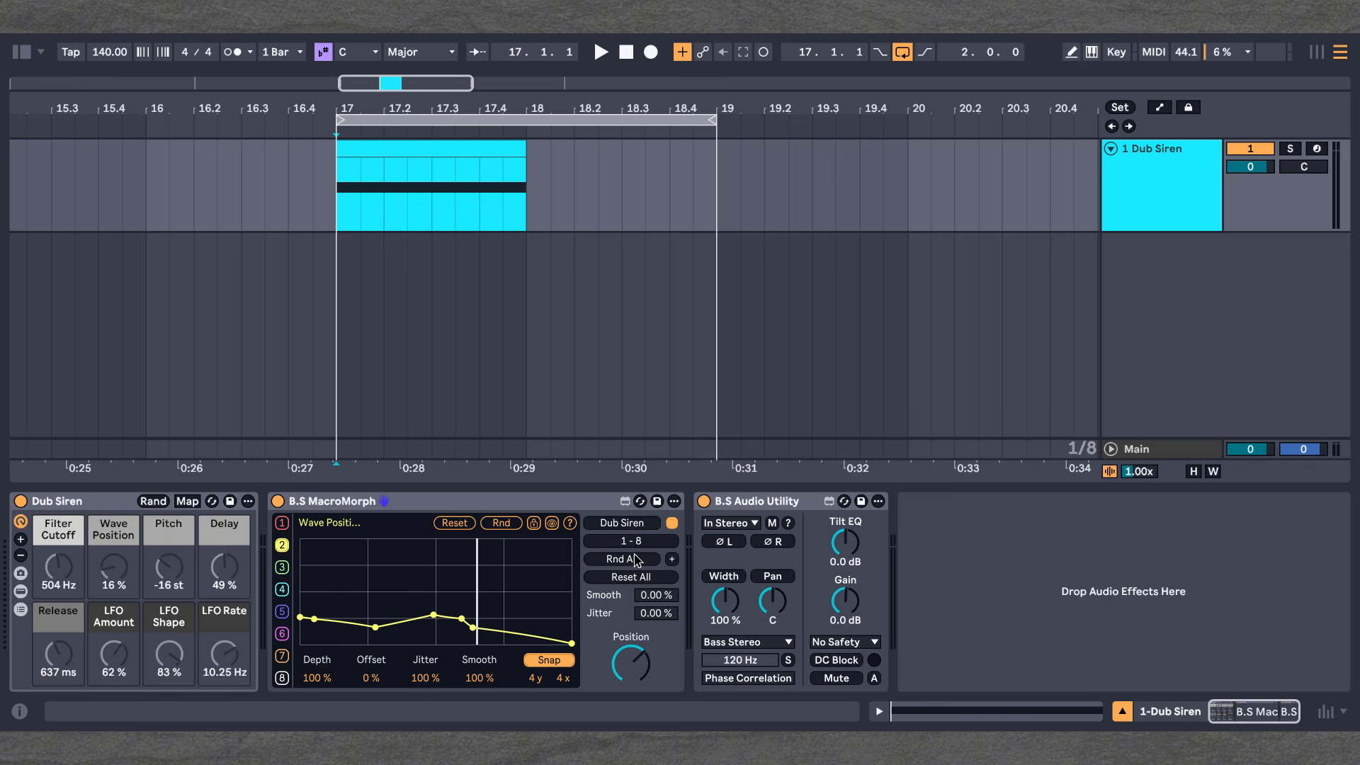
{"action": "left_click", "coordinate": [648, 564]}
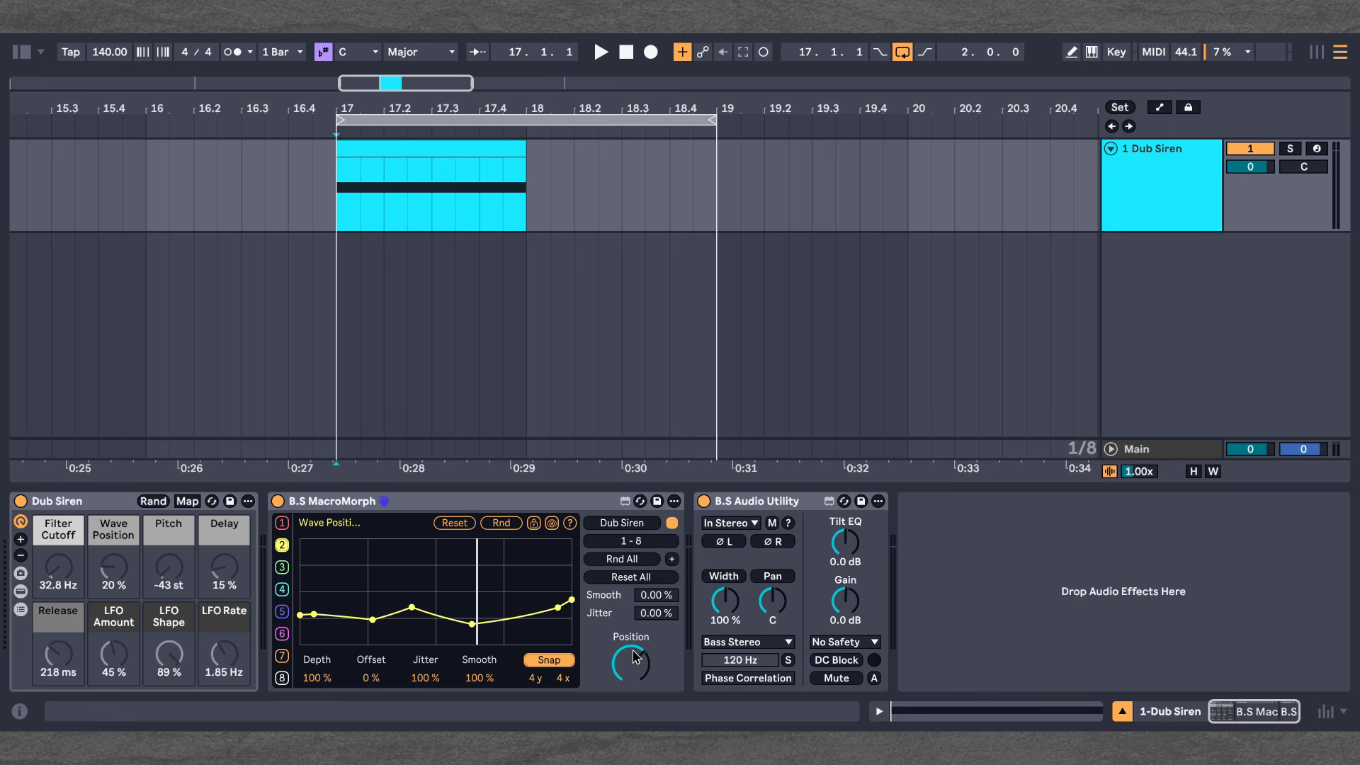
{"action": "key", "text": "space"}
{"action": "mouse_move", "coordinate": [633, 657]}
{"action": "left_mouse_down"}
{"action": "mouse_move", "coordinate": [632, 715]}
{"action": "mouse_move", "coordinate": [633, 664]}
{"action": "left_mouse_up"}
{"action": "left_click", "coordinate": [618, 559]}
{"action": "key", "text": "space"}
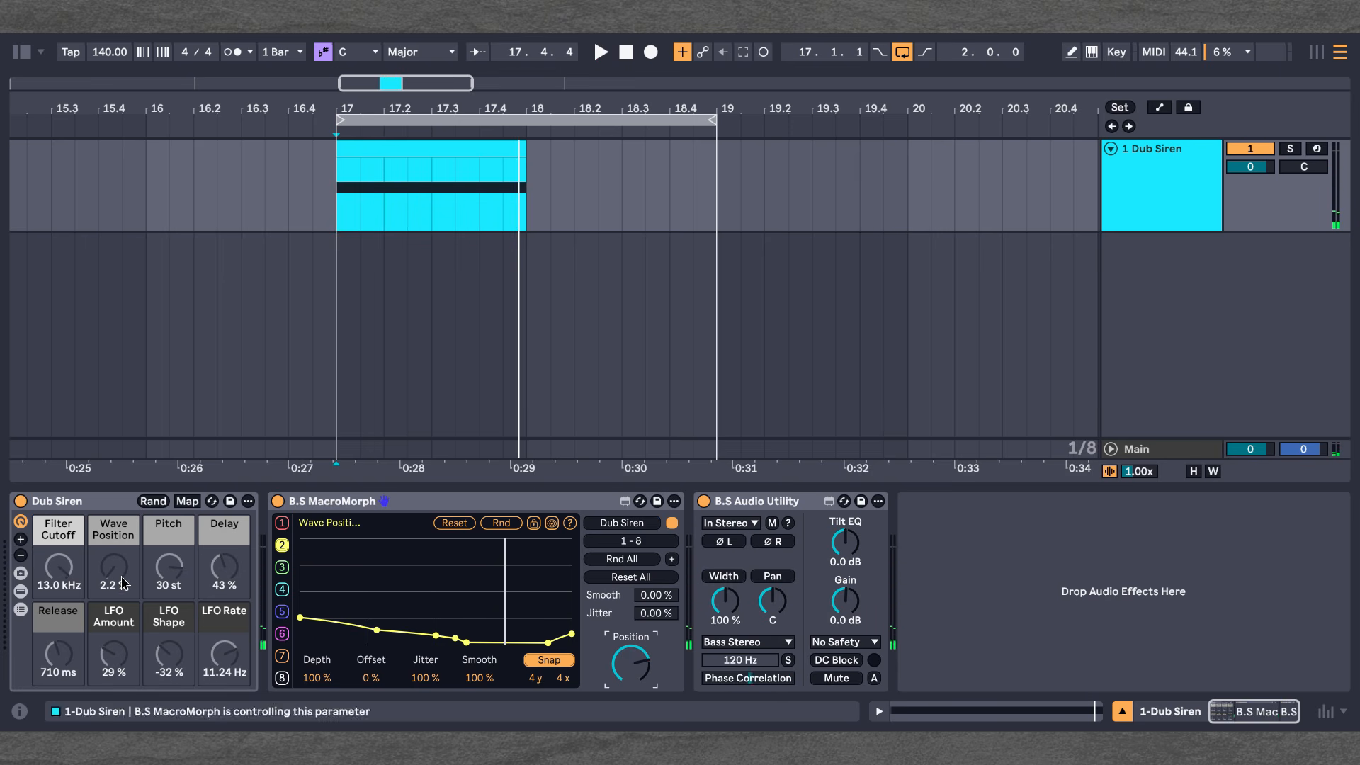
{"action": "mouse_move", "coordinate": [629, 656]}
{"action": "left_mouse_down"}
{"action": "mouse_move", "coordinate": [629, 687]}
{"action": "mouse_move", "coordinate": [629, 659]}
{"action": "left_mouse_up"}
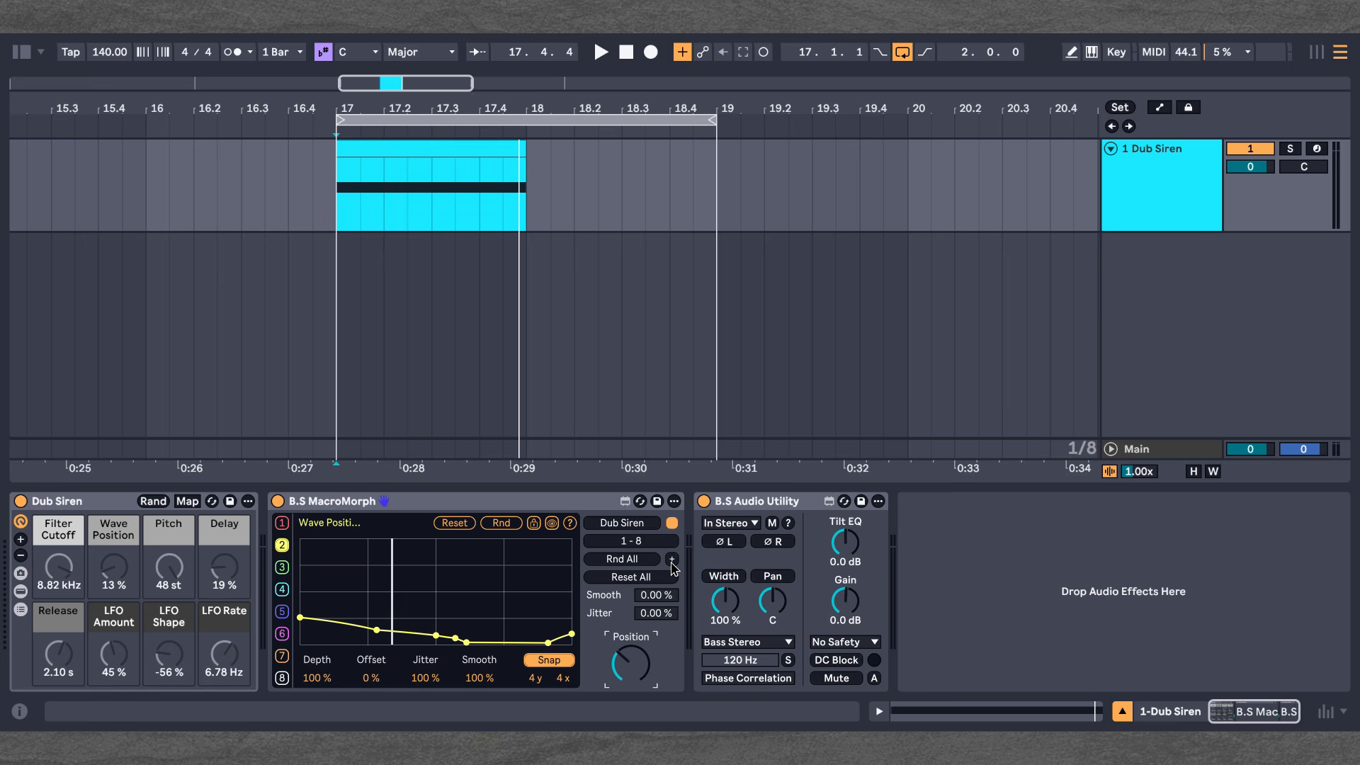
Step: Show the randomization options, set Points to 10 and turn Curve off
{"action": "left_click", "coordinate": [672, 559]}
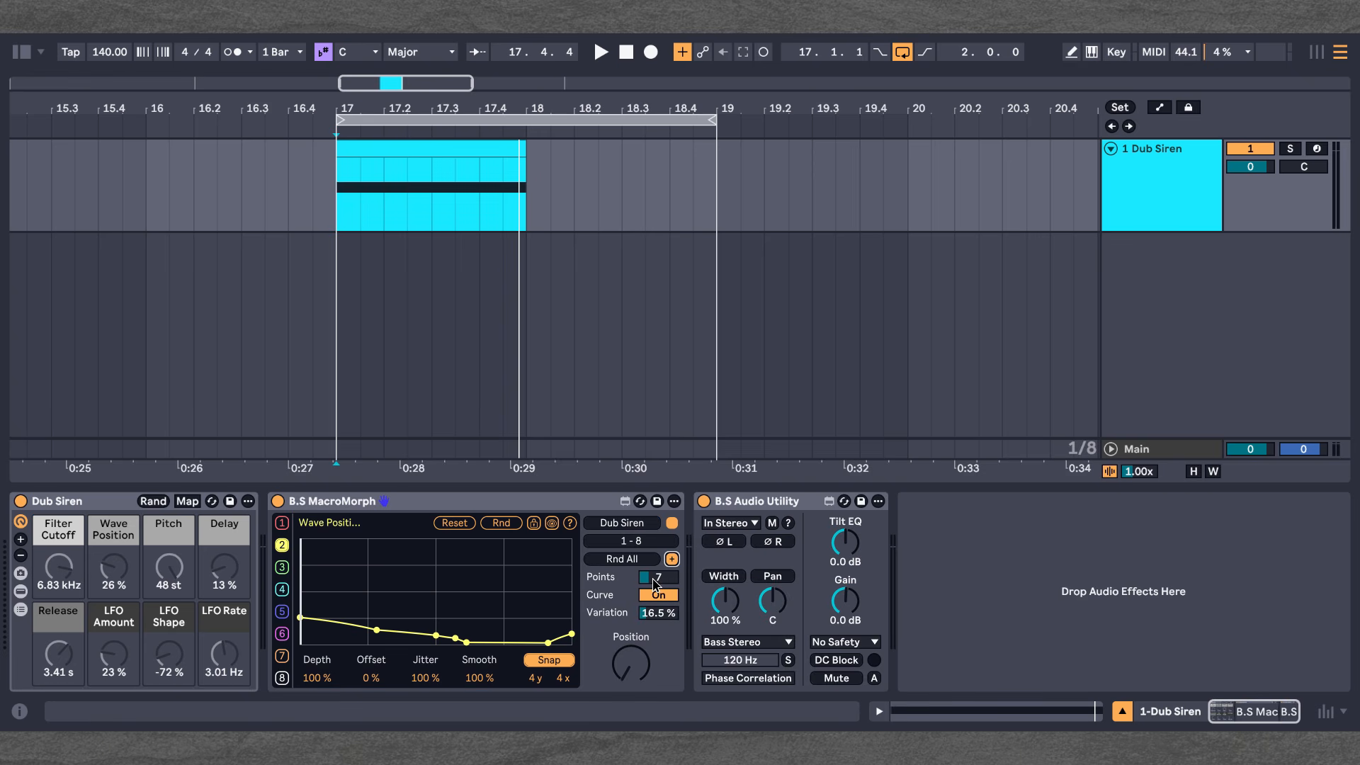
{"action": "left_click", "coordinate": [654, 582]}
{"action": "left_click", "coordinate": [651, 599]}
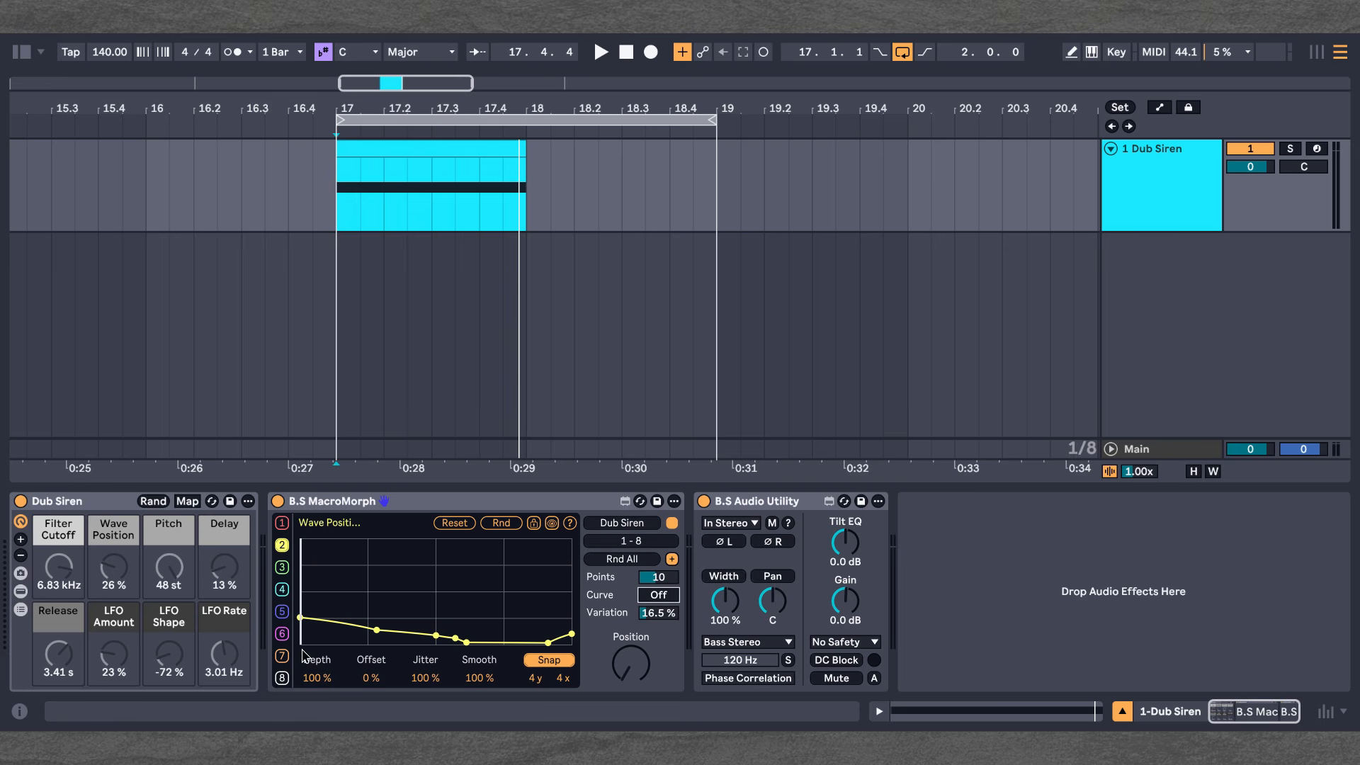
Step: Sweep Position across the randomized curves generated at 3.15% Variation, and raise Variation to 100%
{"action": "left_click", "coordinate": [282, 569]}
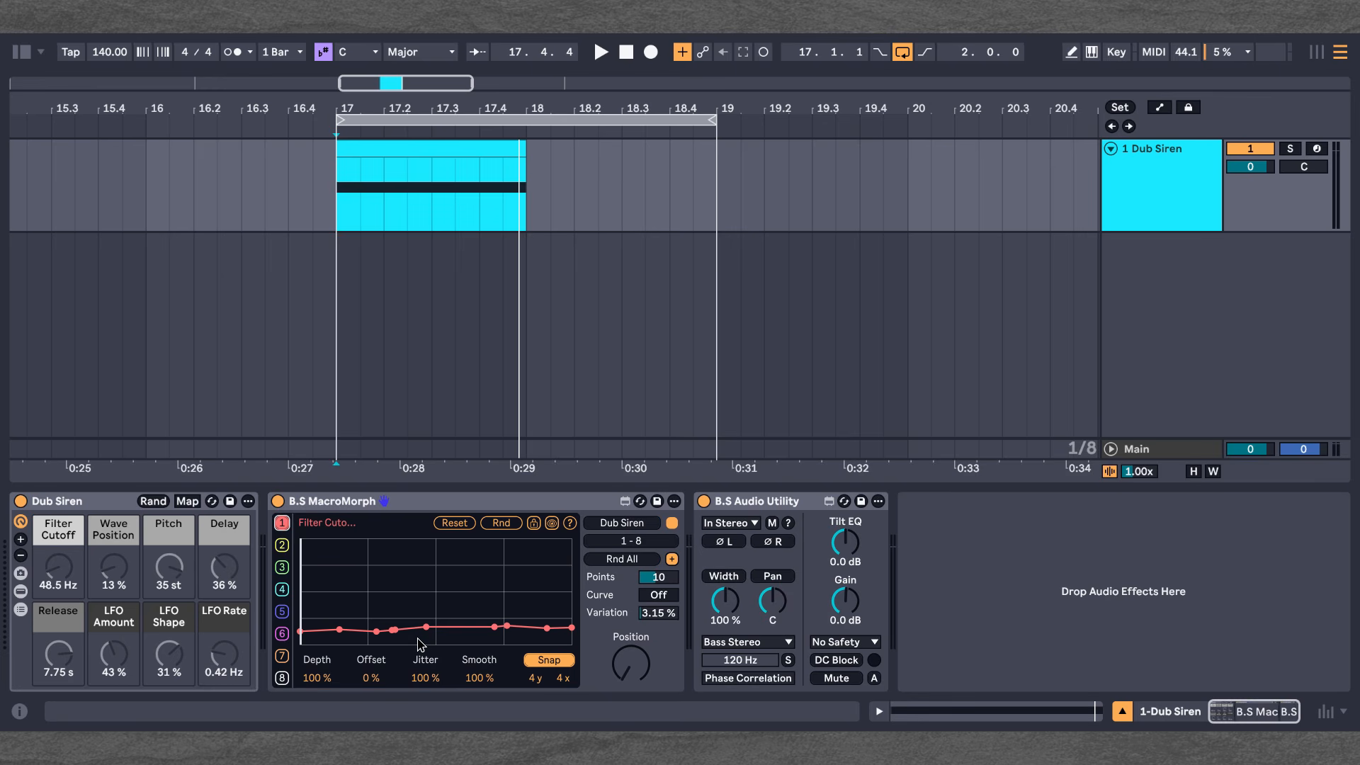
{"action": "left_click", "coordinate": [634, 668]}
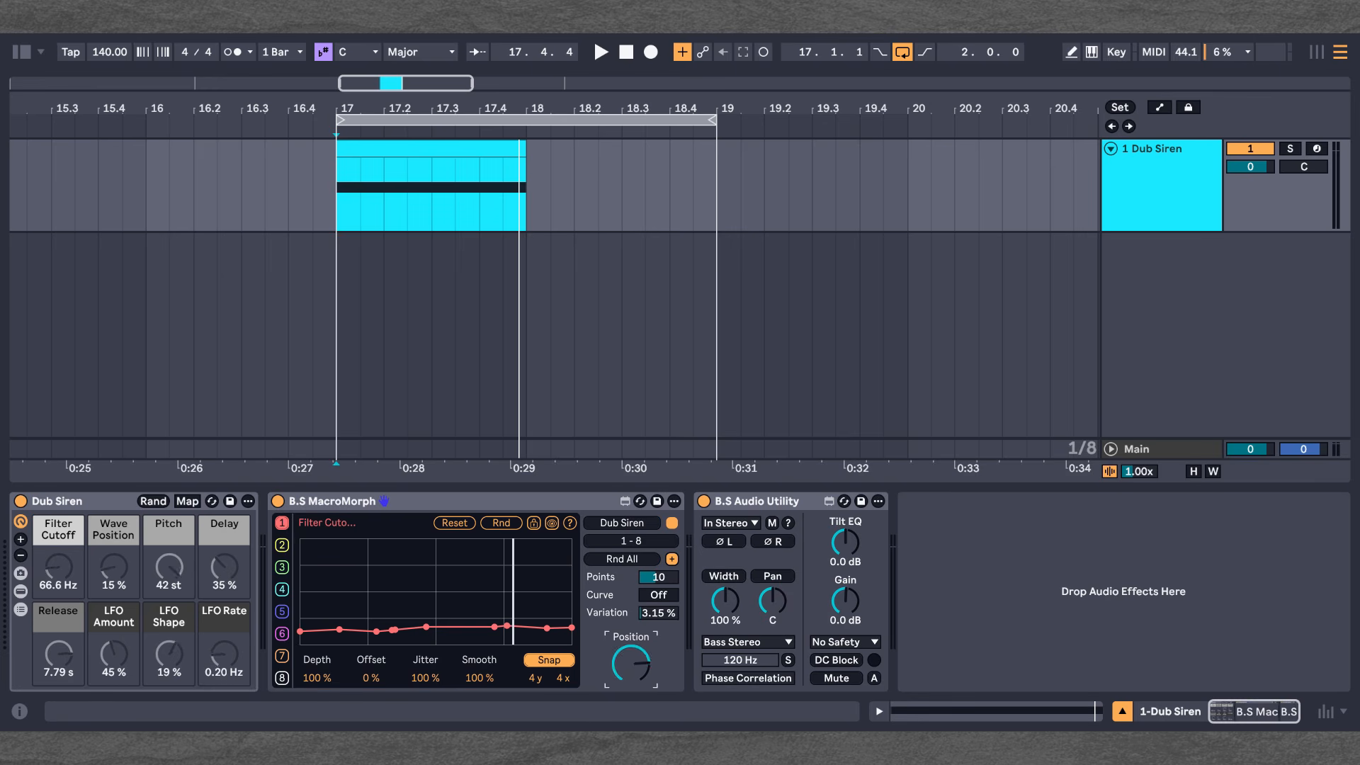
{"action": "left_click_drag", "start_coordinate": [669, 613], "coordinate": [670, 538]}
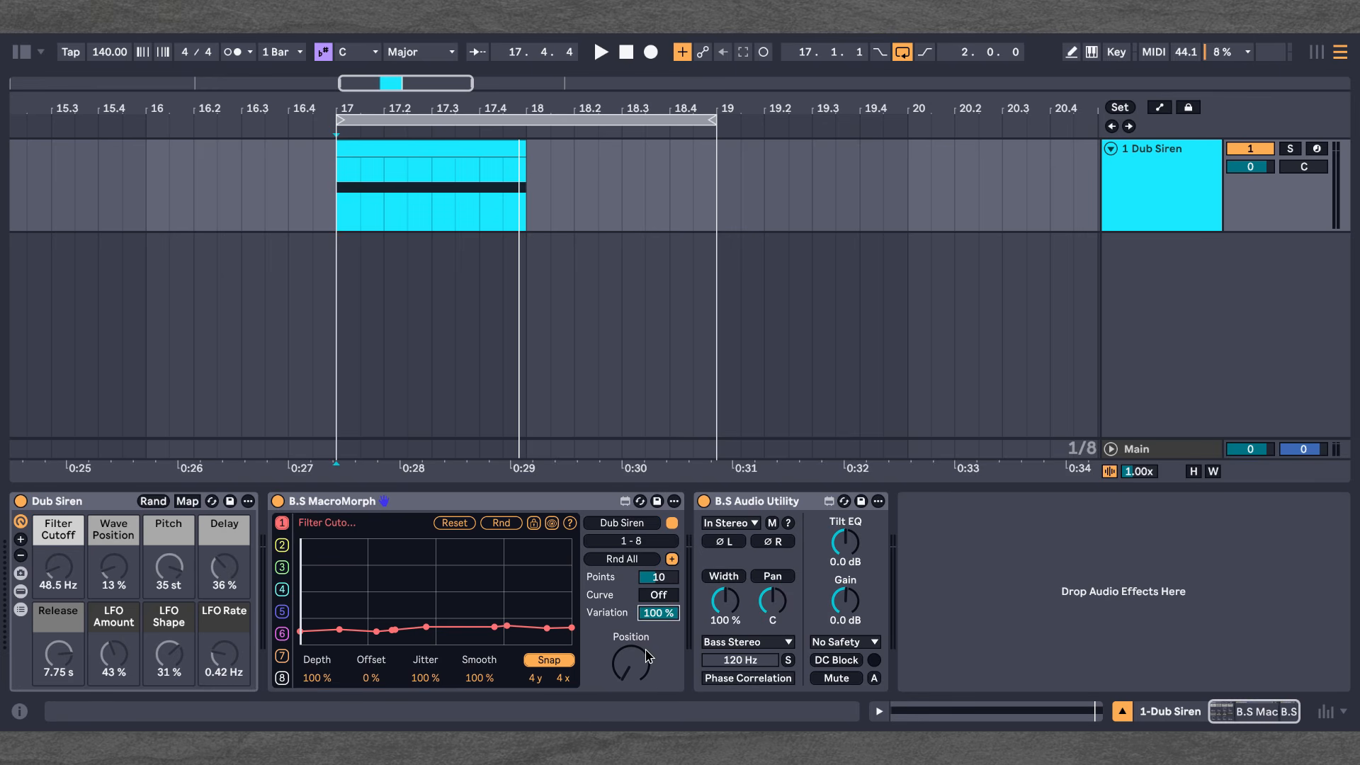
Step: Randomize all macro curves at 100% Variation, and repeatedly play the clip while moving Position along them
{"action": "left_click", "coordinate": [628, 560]}
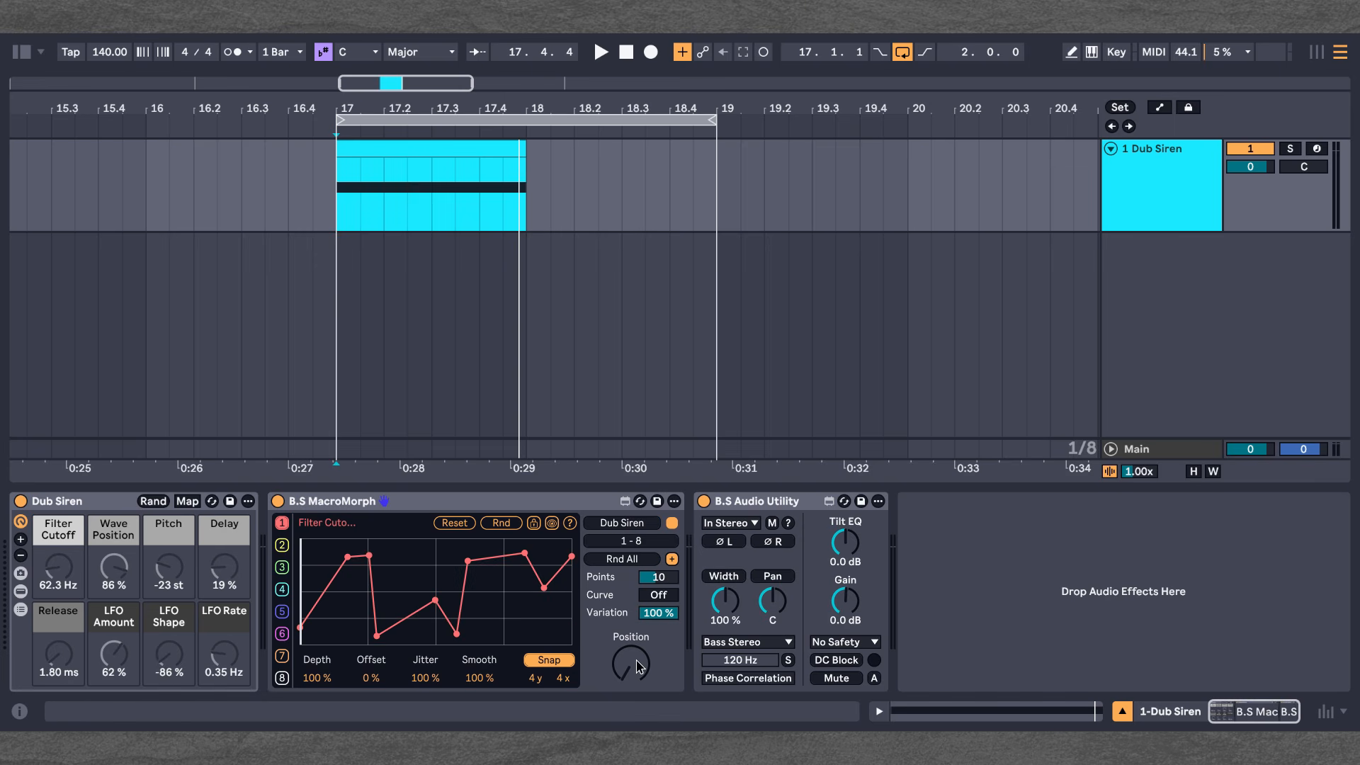
{"action": "left_click_drag", "start_coordinate": [640, 665], "coordinate": [639, 616]}
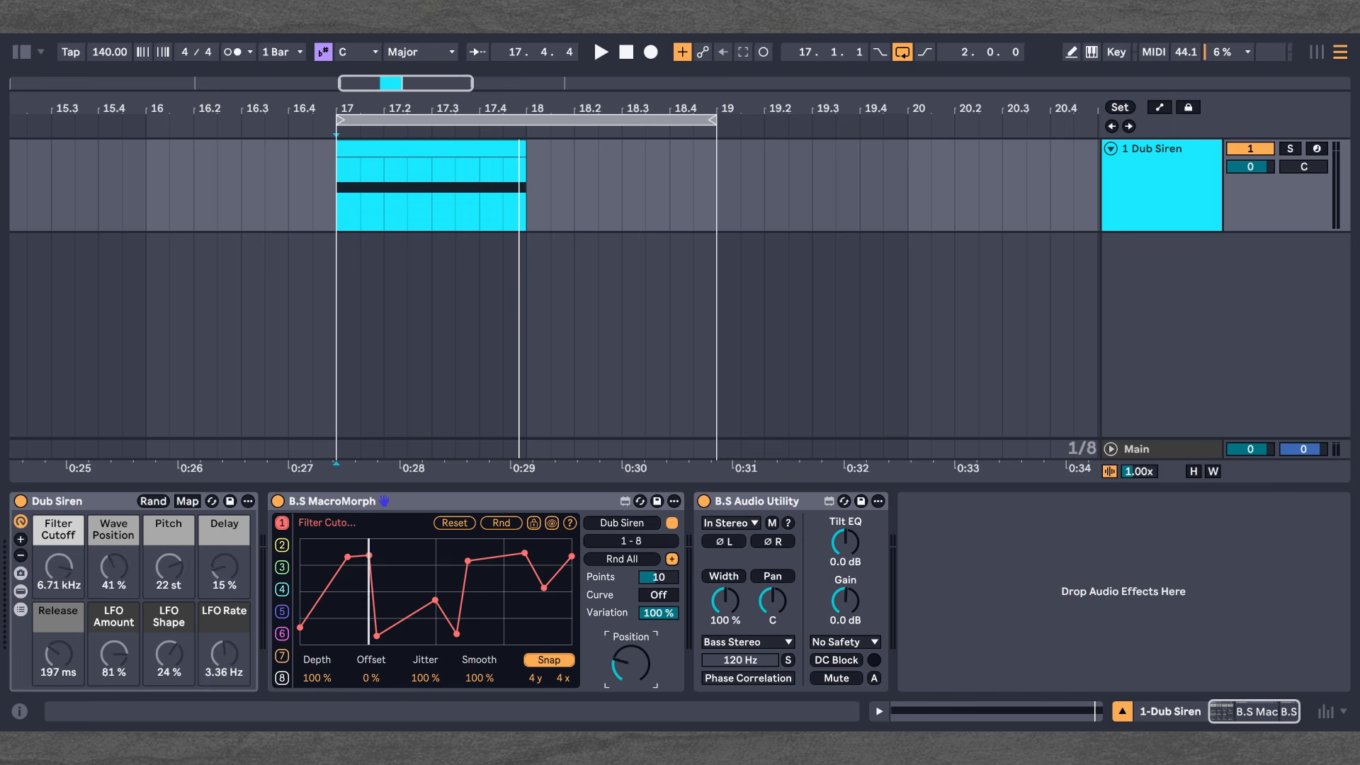
{"action": "key", "text": "space"}
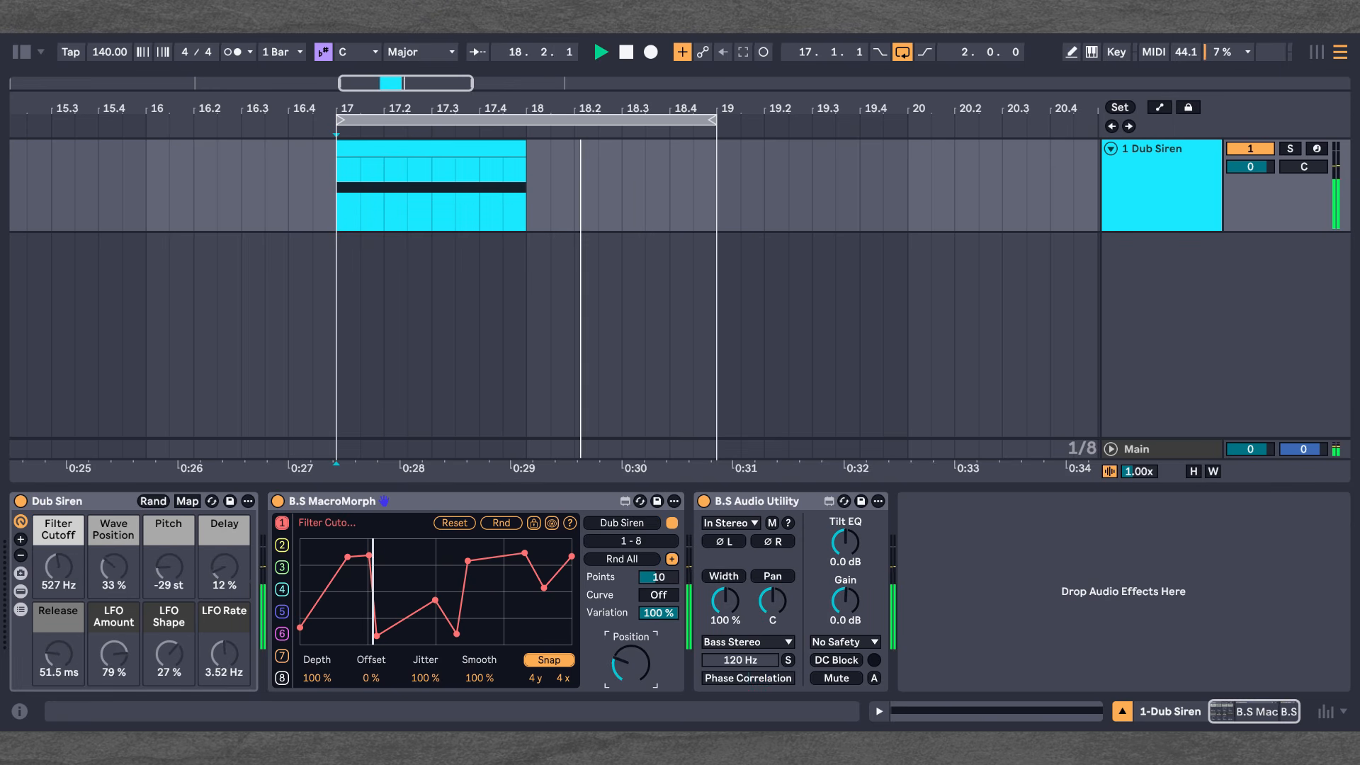
{"action": "key", "text": "space"}
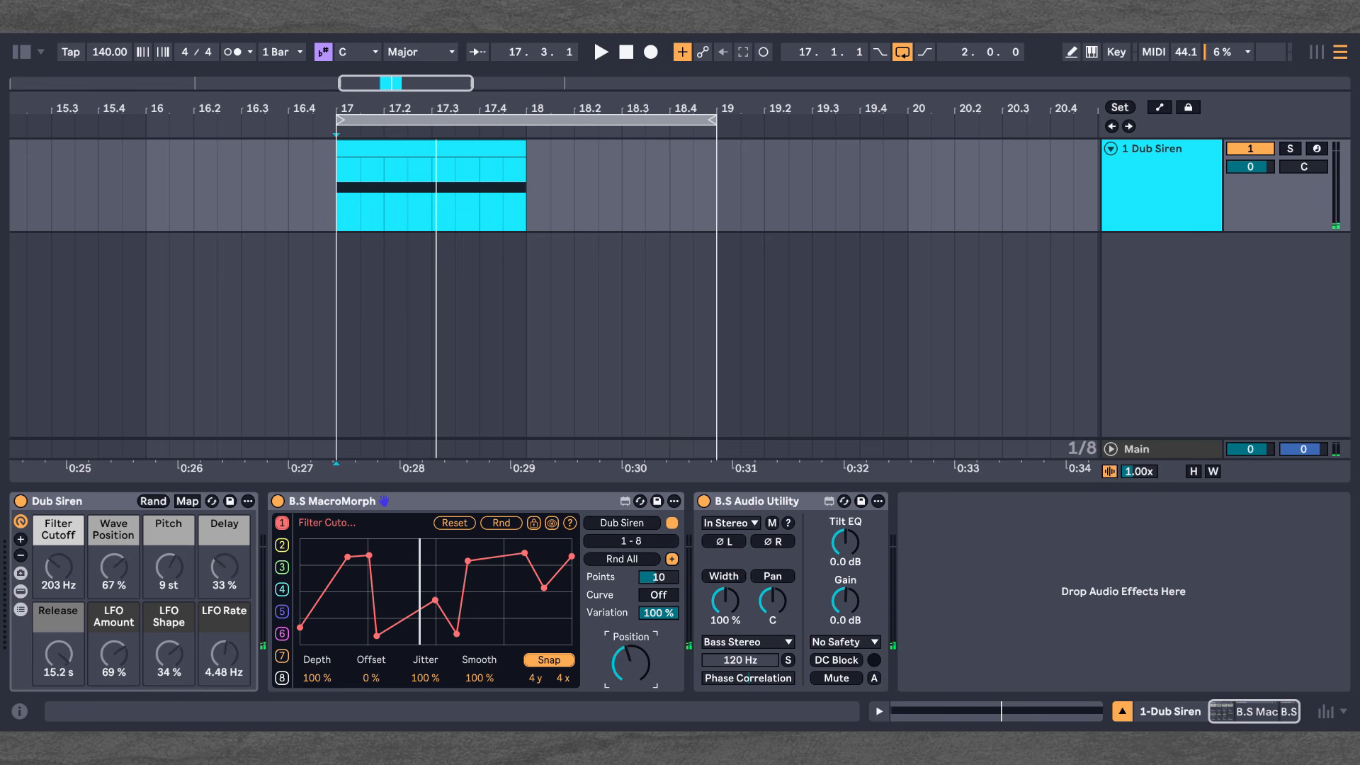
{"action": "key", "text": "space"}
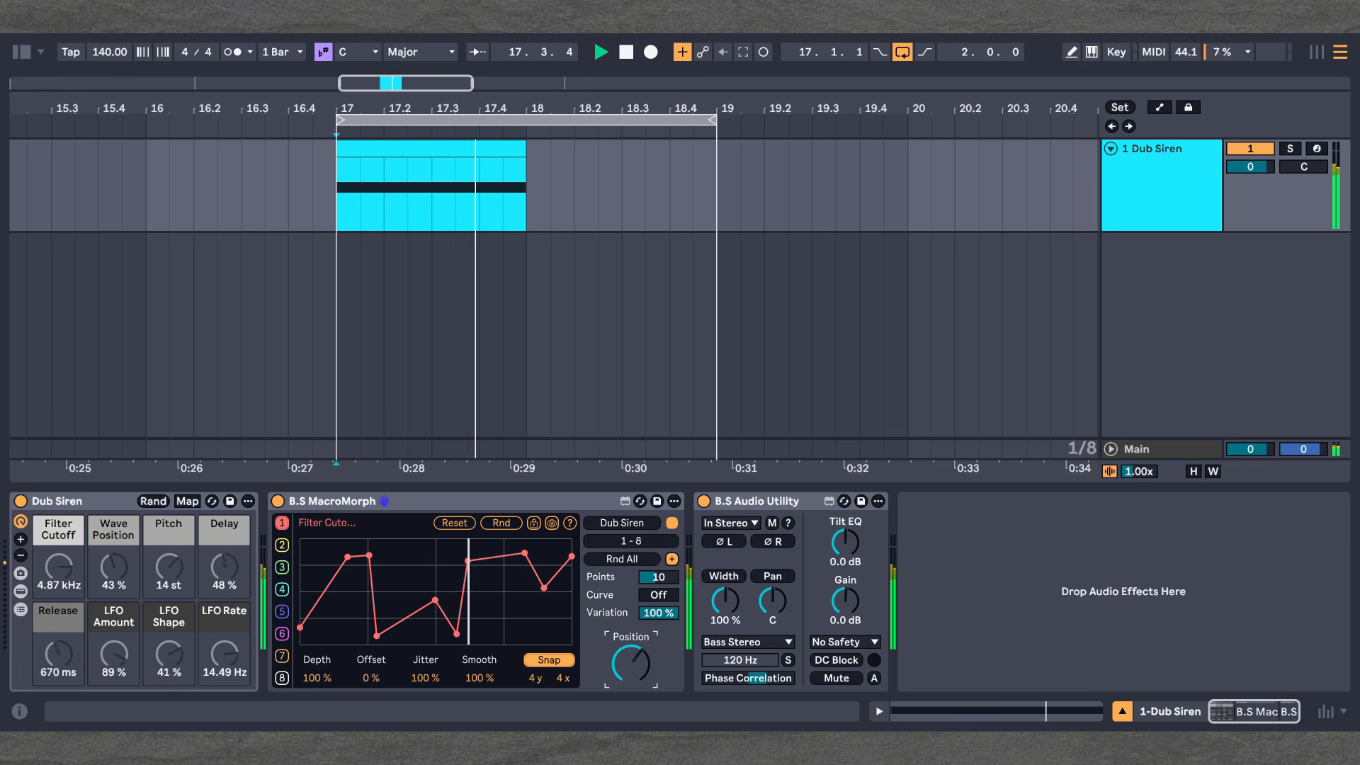
{"action": "key", "text": "space"}
{"action": "key", "text": "space"}
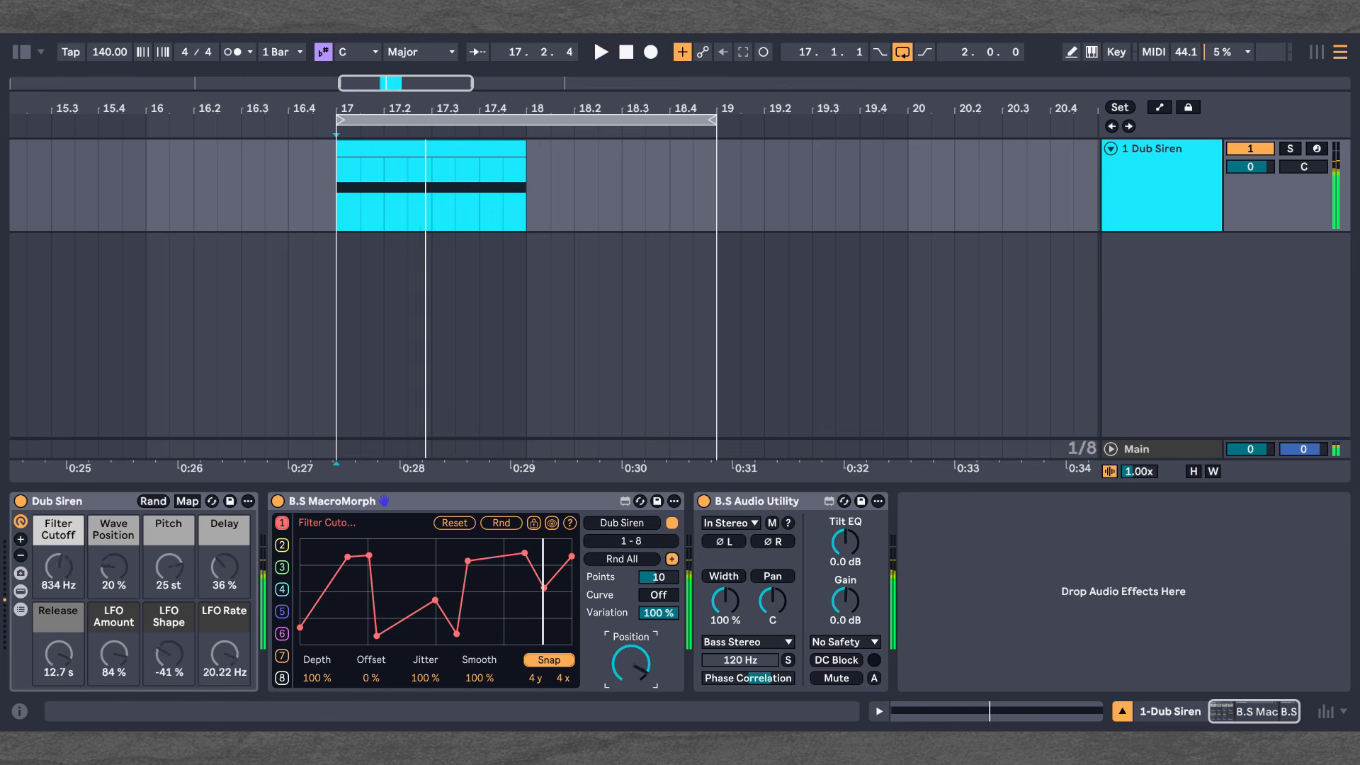
{"action": "key", "text": "space"}
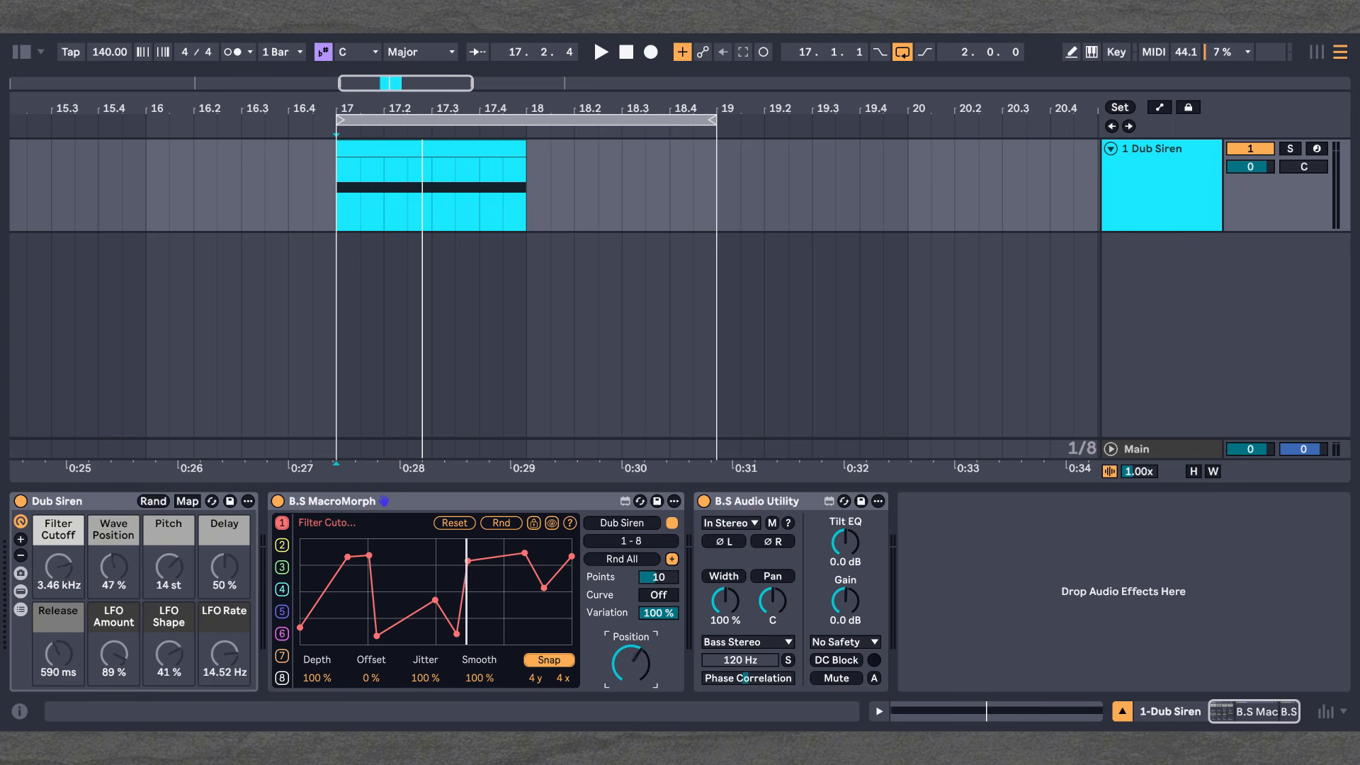
{"action": "mouse_move", "coordinate": [634, 650]}
{"action": "left_mouse_down"}
{"action": "mouse_move", "coordinate": [634, 617]}
{"action": "mouse_move", "coordinate": [634, 650]}
{"action": "left_mouse_up"}
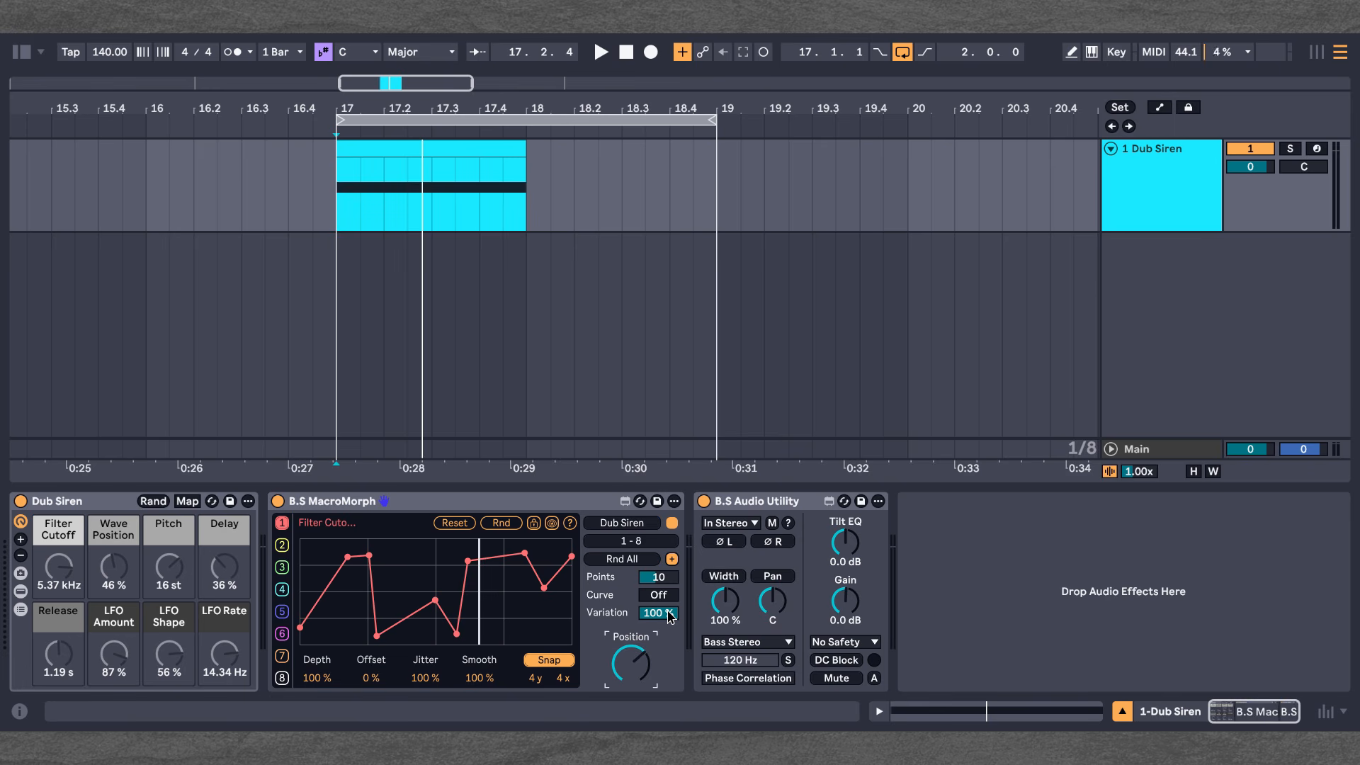
Step: Hide the randomization options, set the global Smooth to 100% and Jitter to 21.3%, and sweep Position
{"action": "left_click", "coordinate": [671, 559]}
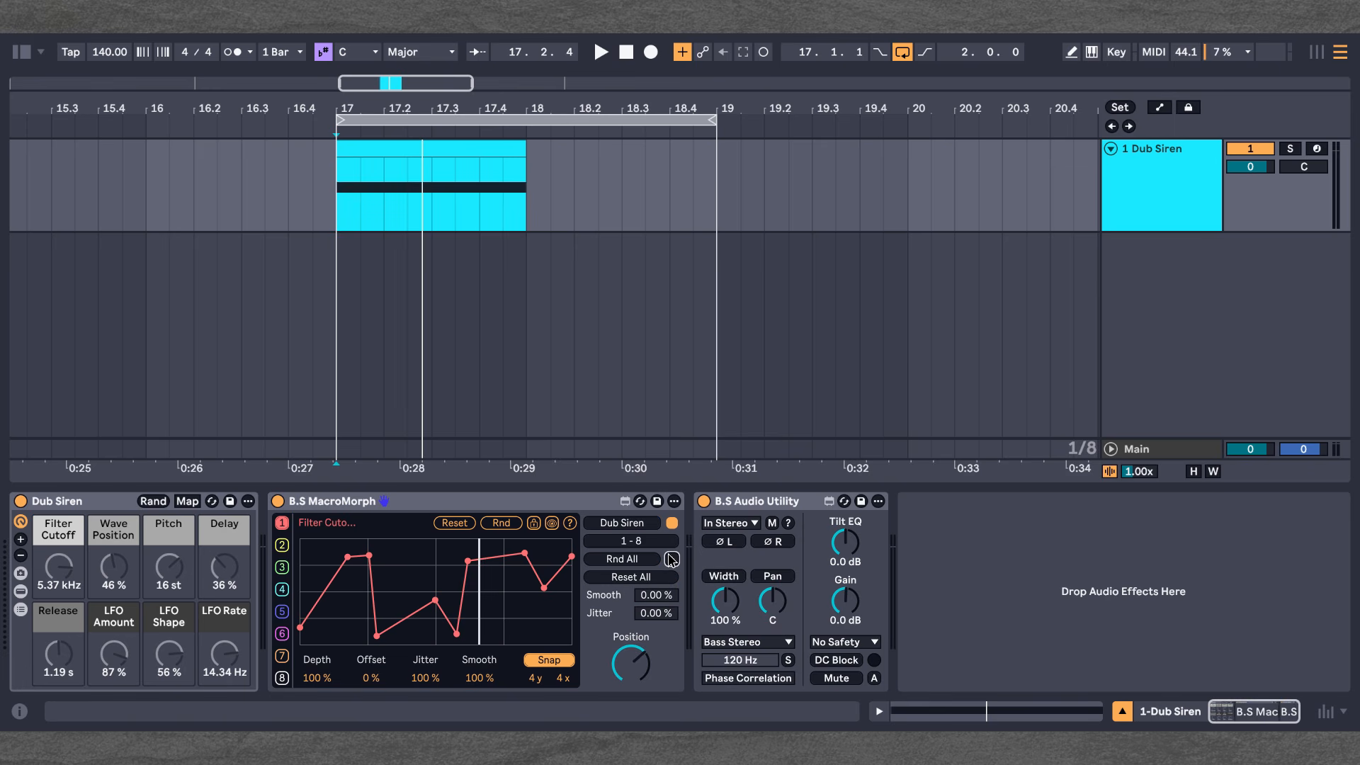
{"action": "left_click", "coordinate": [666, 596]}
{"action": "left_click_drag", "start_coordinate": [662, 616], "coordinate": [663, 585]}
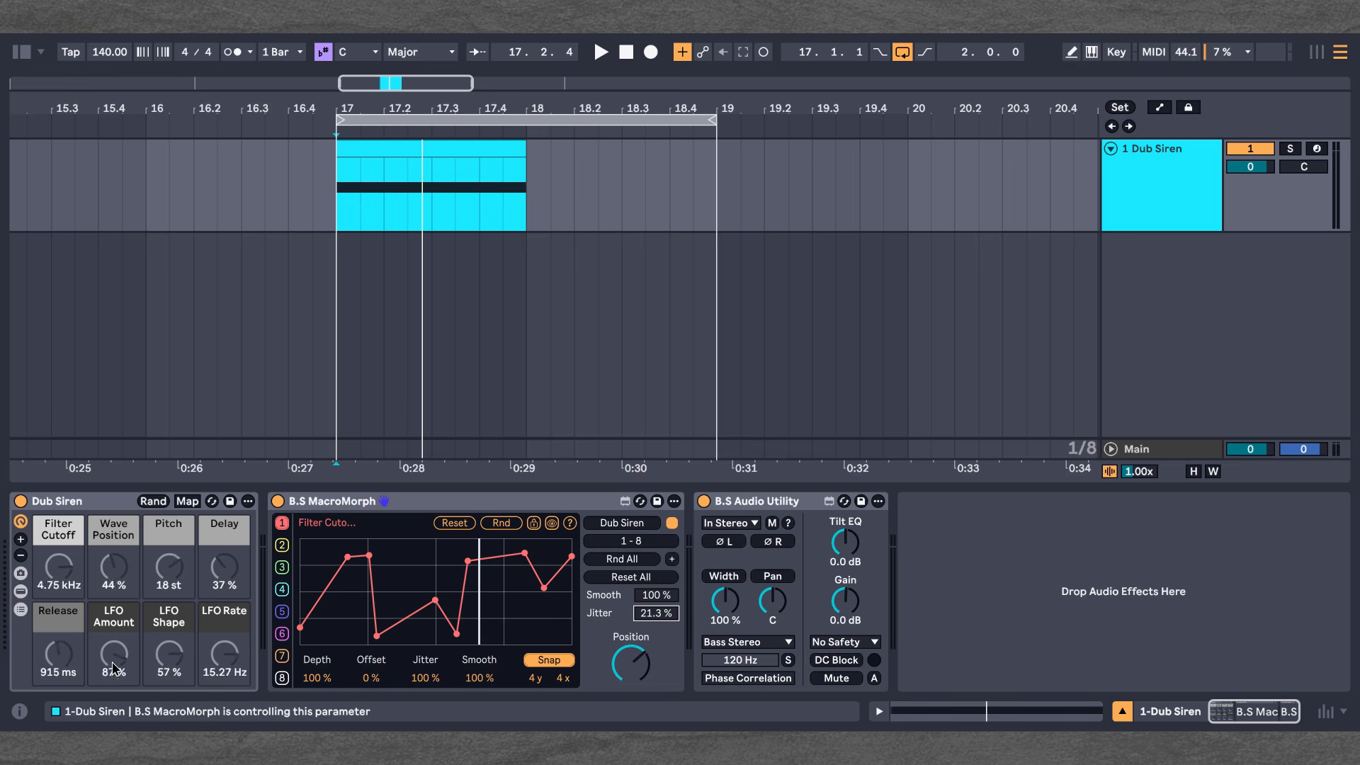
{"action": "left_click", "coordinate": [658, 599]}
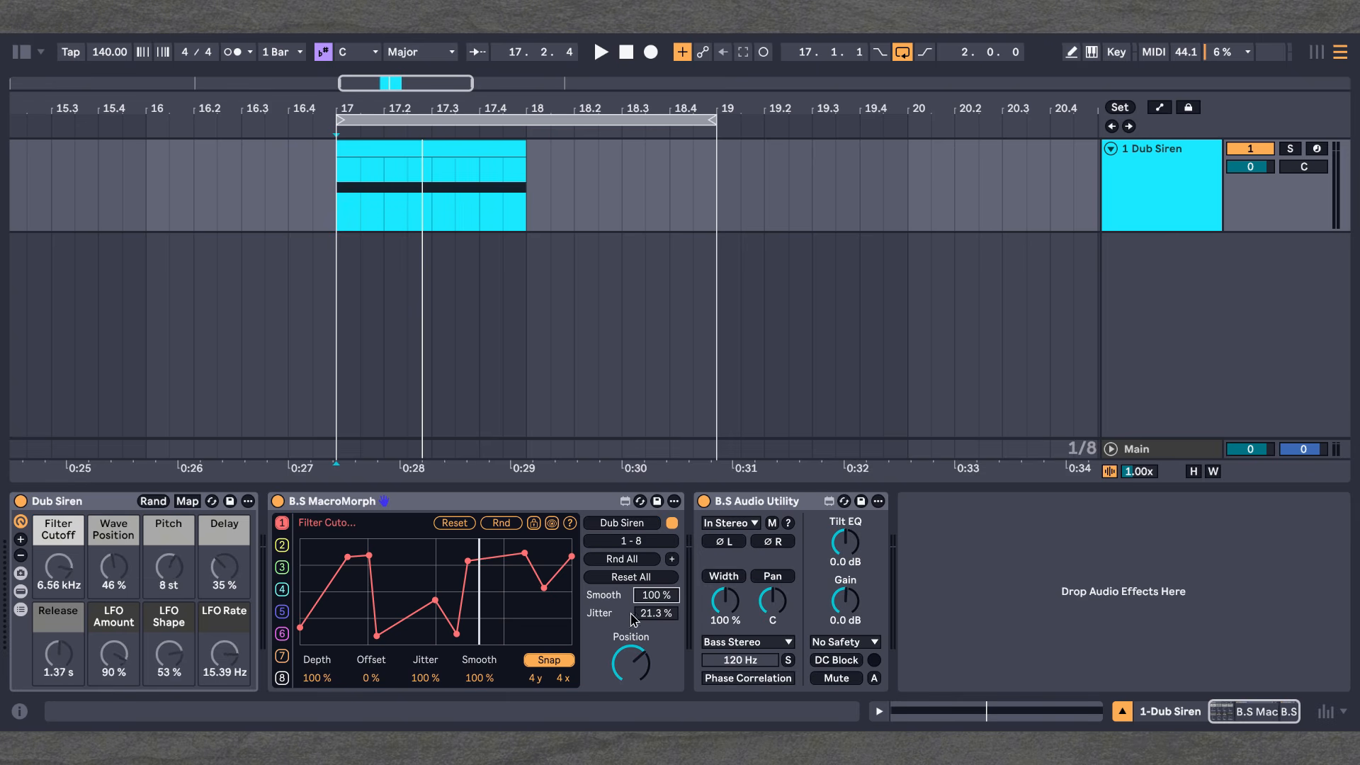
{"action": "mouse_move", "coordinate": [643, 659]}
{"action": "left_mouse_down"}
{"action": "mouse_move", "coordinate": [642, 727]}
{"action": "mouse_move", "coordinate": [642, 616]}
{"action": "mouse_move", "coordinate": [642, 666]}
{"action": "left_mouse_up"}
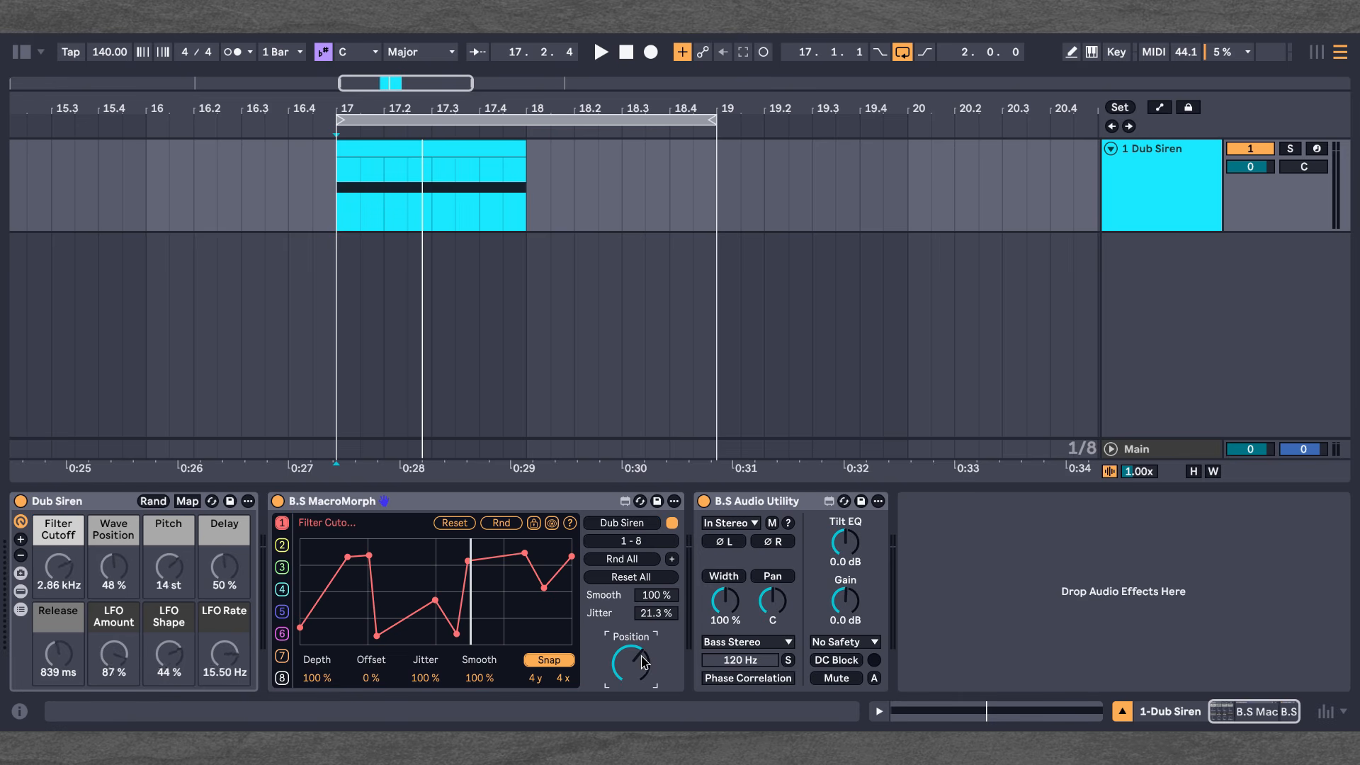
Step: Reset all macro curves, and set Filter Cutoff's Offset to 4% and the global Jitter to 15.7%
{"action": "left_click", "coordinate": [631, 577]}
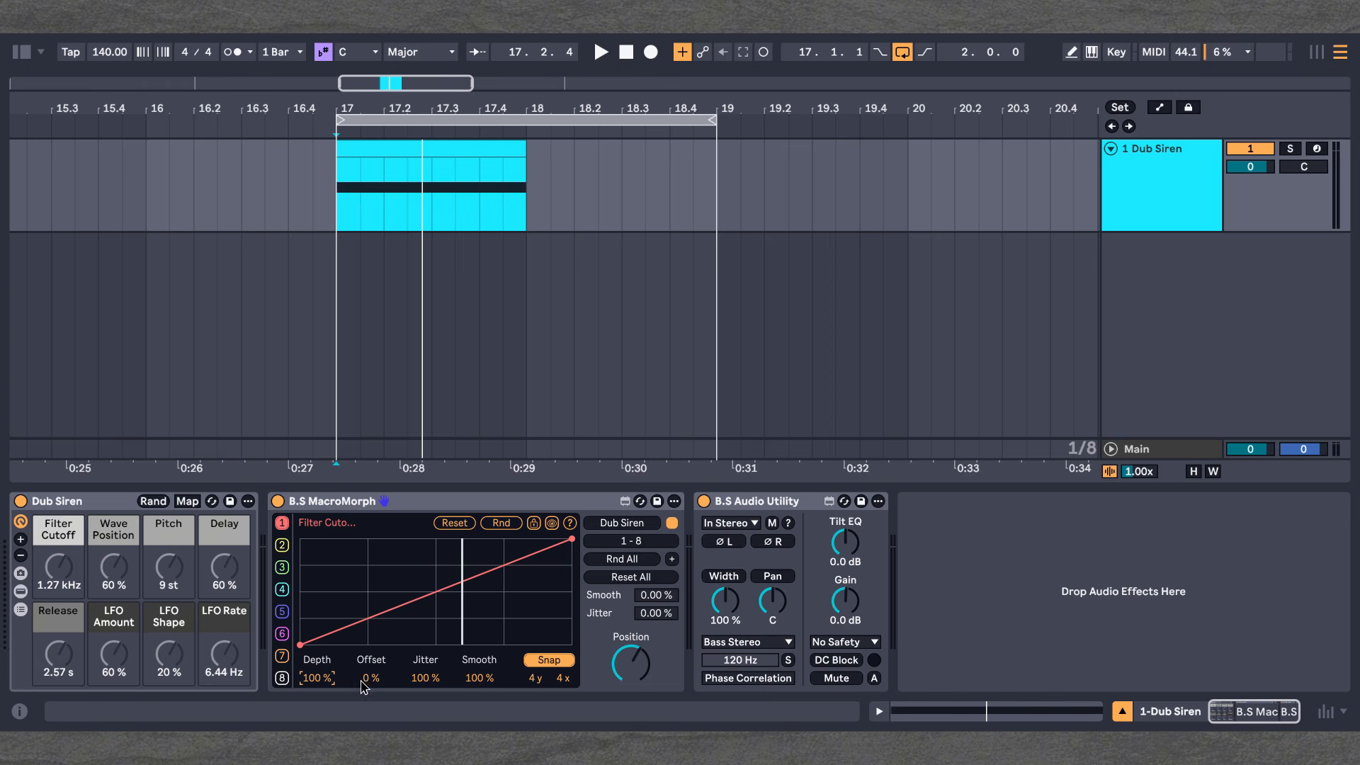
{"action": "left_click_drag", "start_coordinate": [361, 685], "coordinate": [361, 671]}
{"action": "left_click_drag", "start_coordinate": [661, 619], "coordinate": [661, 608]}
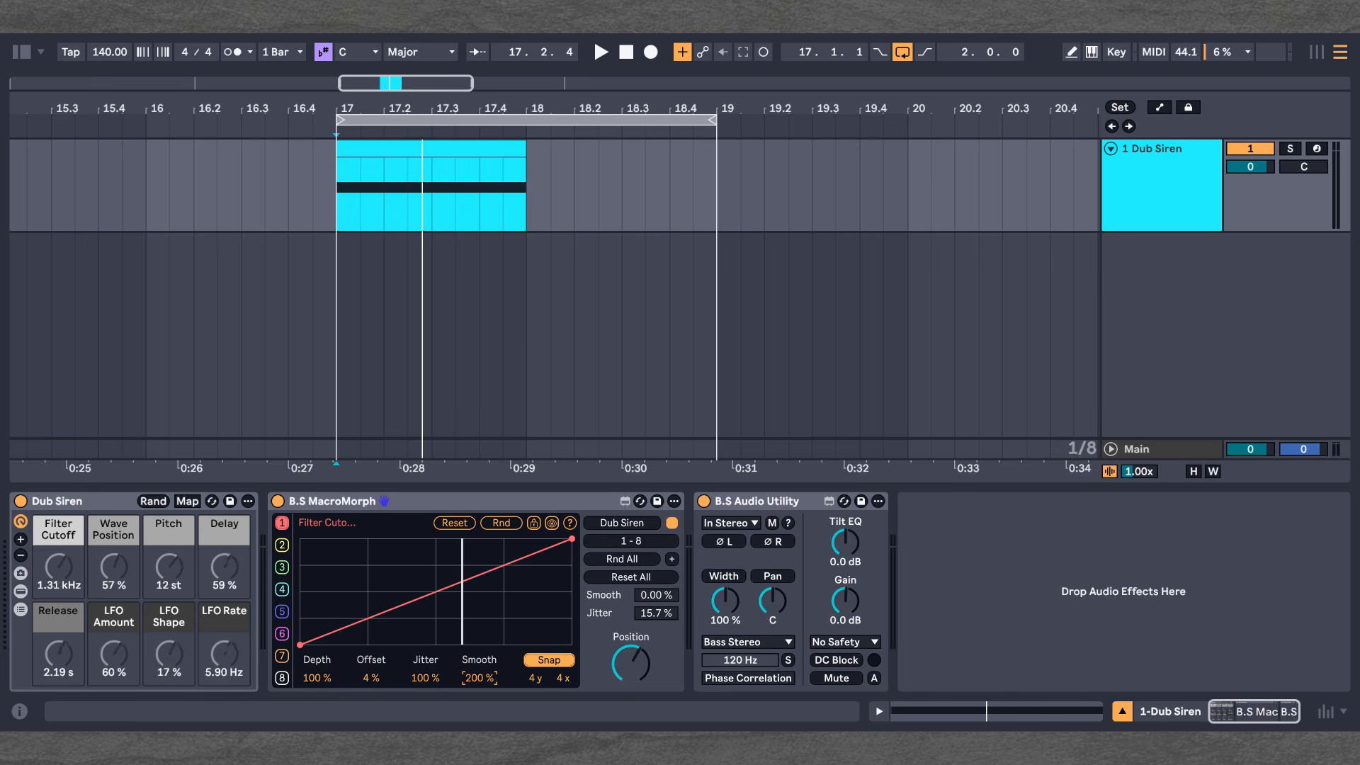
Step: Add two breakpoints to the Filter Cutoff curve, trying Snap off and a vertical grid of 10 before restoring Snap and 4
{"action": "left_click_drag", "start_coordinate": [454, 590], "coordinate": [539, 610]}
{"action": "left_click", "coordinate": [548, 663]}
{"action": "left_click_drag", "start_coordinate": [538, 677], "coordinate": [537, 655]}
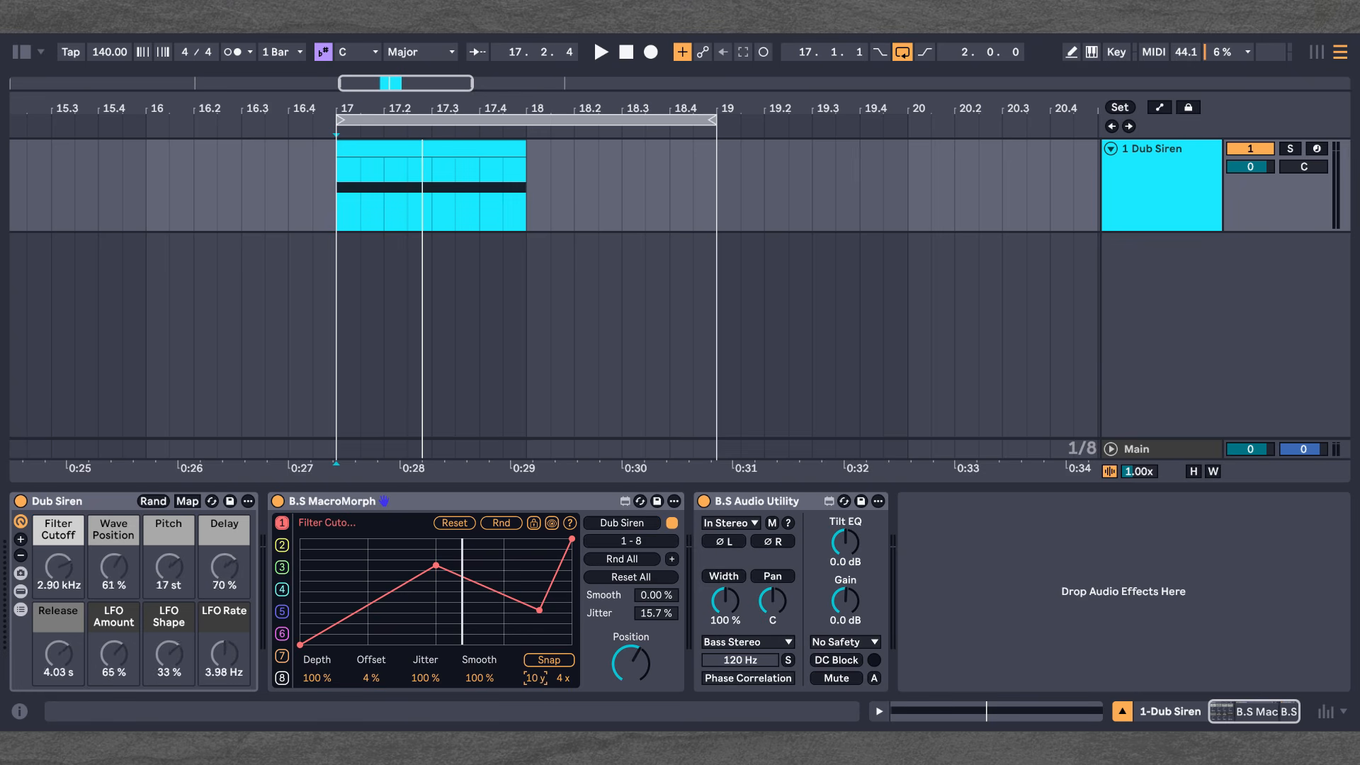
{"action": "left_click_drag", "start_coordinate": [537, 656], "coordinate": [537, 676]}
{"action": "left_click", "coordinate": [543, 660]}
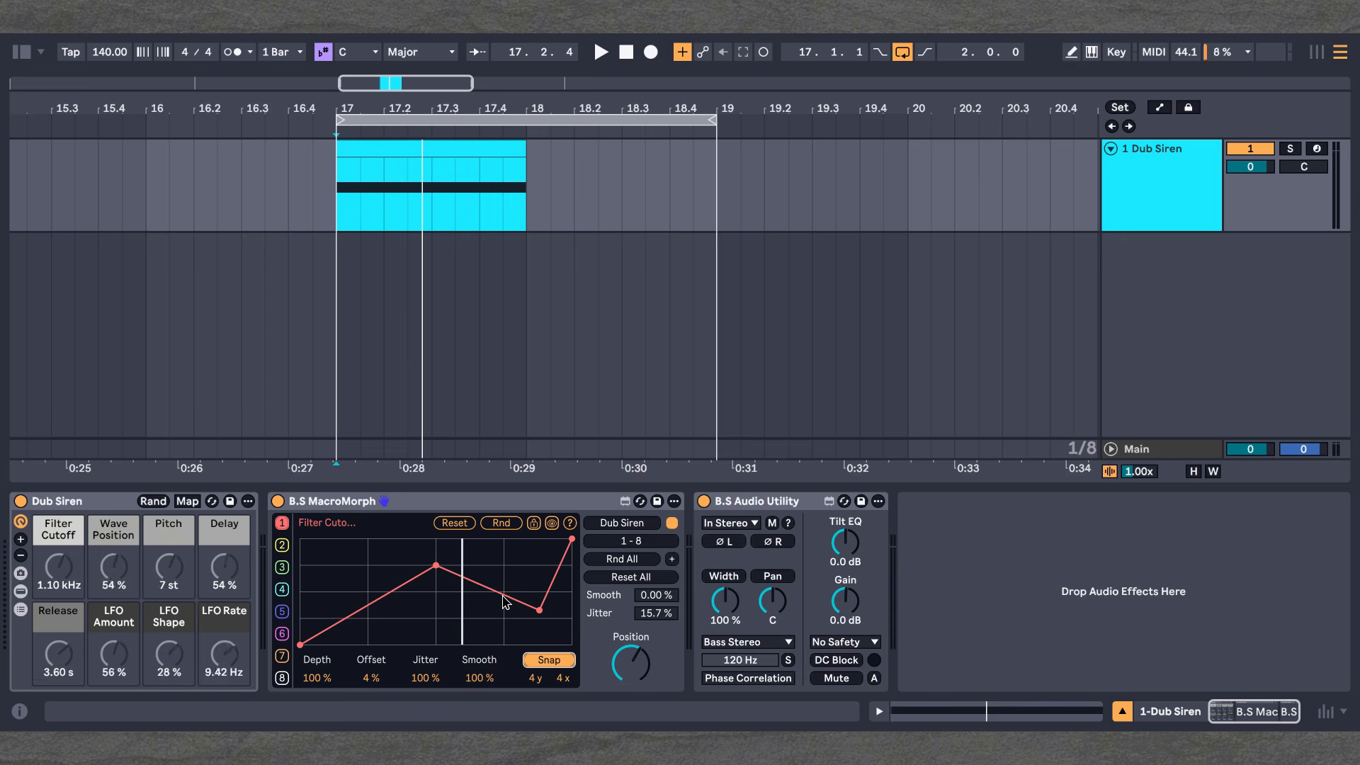
Step: Reset the Filter Cutoff curve, raise its start point and add two breakpoints snapped to the grid
{"action": "left_click", "coordinate": [455, 523]}
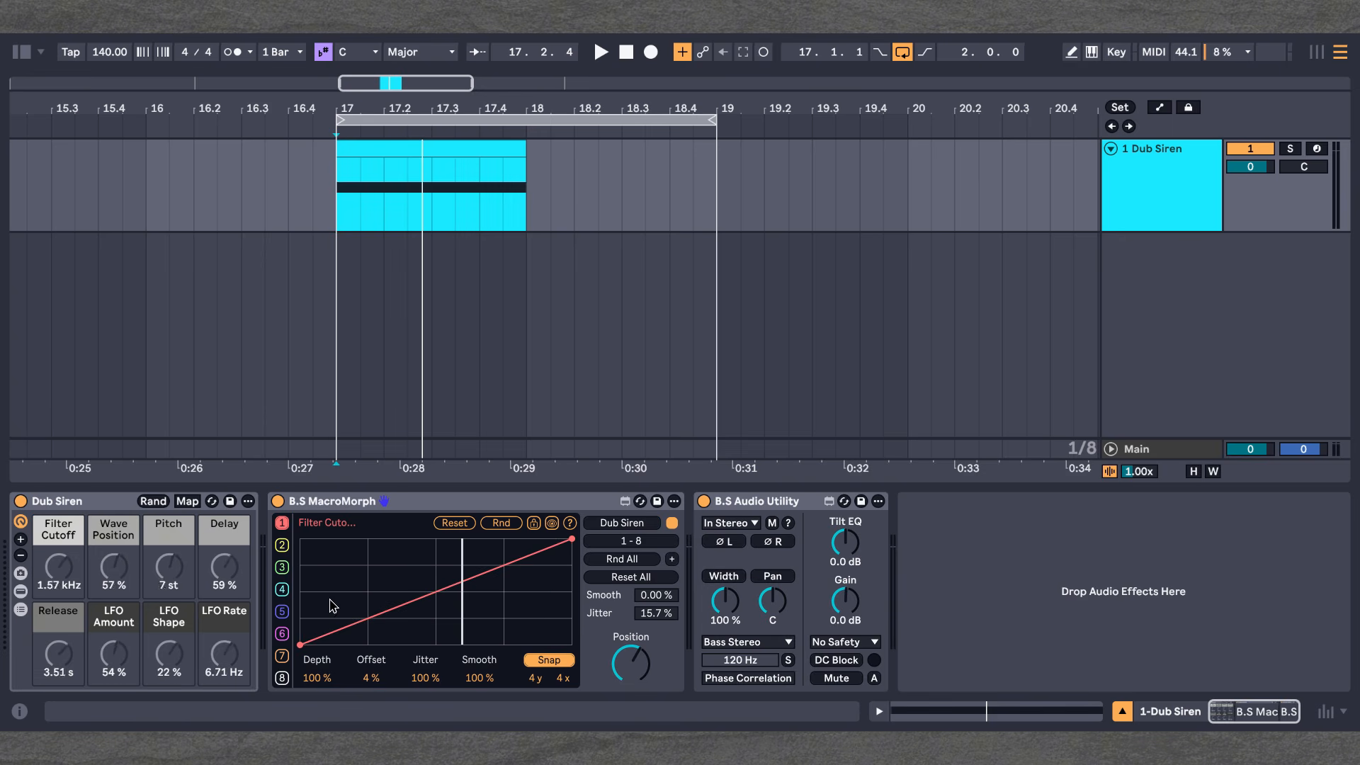
{"action": "left_click_drag", "start_coordinate": [299, 645], "coordinate": [302, 565]}
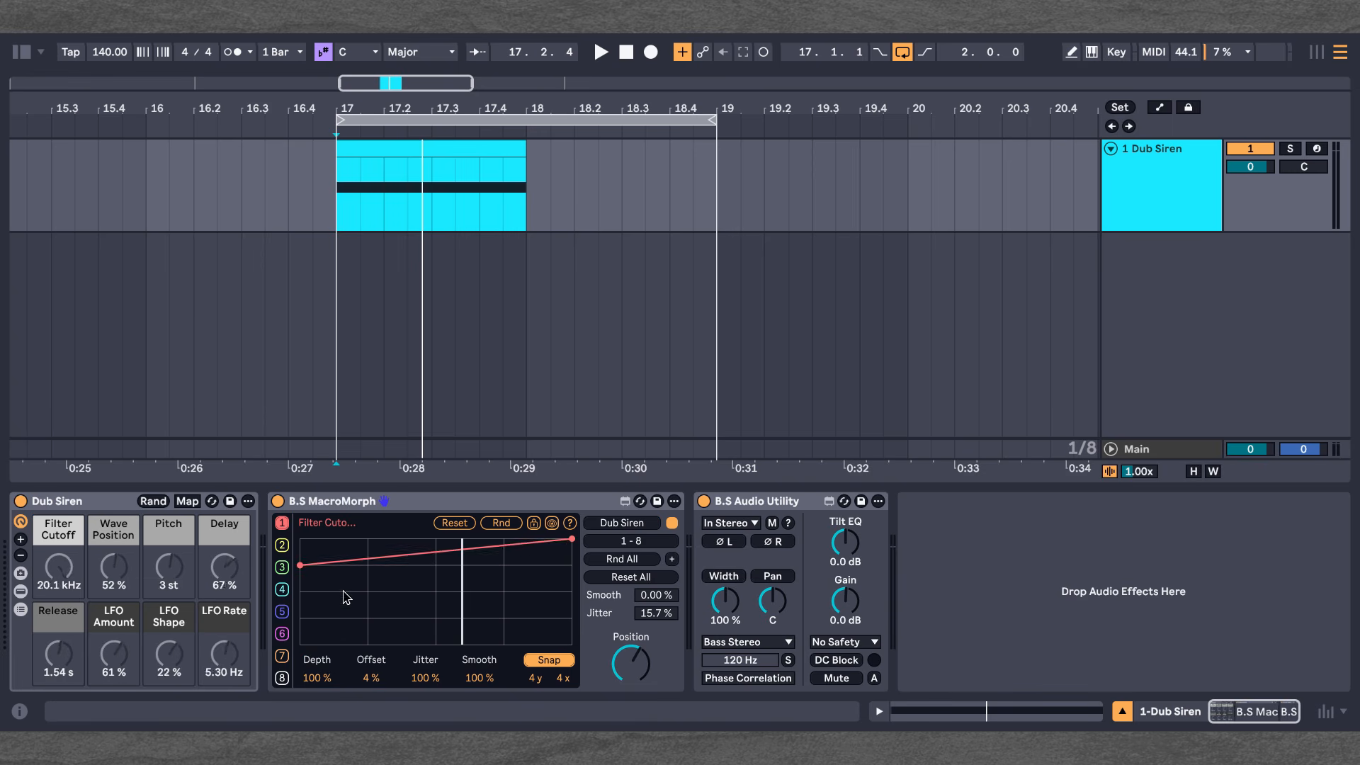
{"action": "left_click_drag", "start_coordinate": [434, 557], "coordinate": [369, 563]}
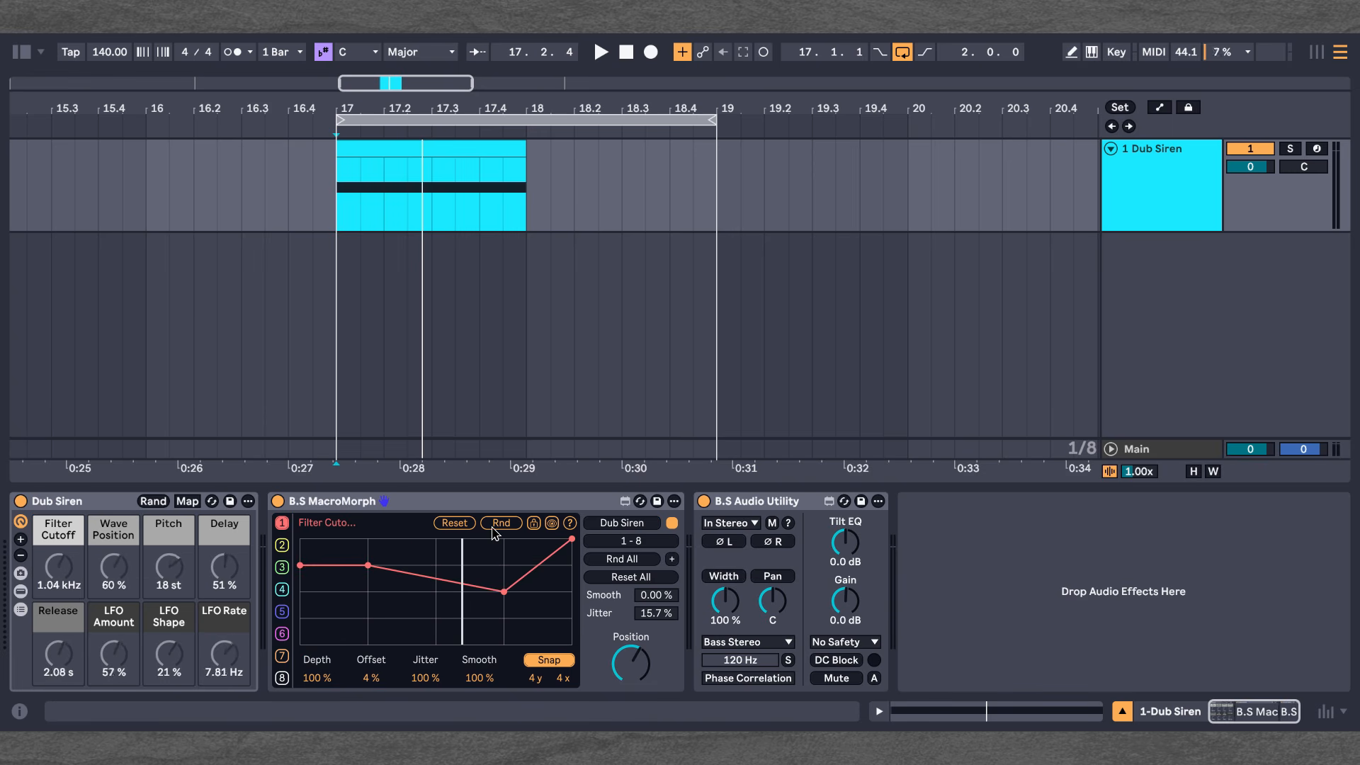
Step: Randomize only the Filter Cutoff curve several times
{"action": "left_click", "coordinate": [497, 525]}
{"action": "left_click", "coordinate": [497, 524]}
{"action": "left_click", "coordinate": [498, 525]}
{"action": "left_click", "coordinate": [497, 525]}
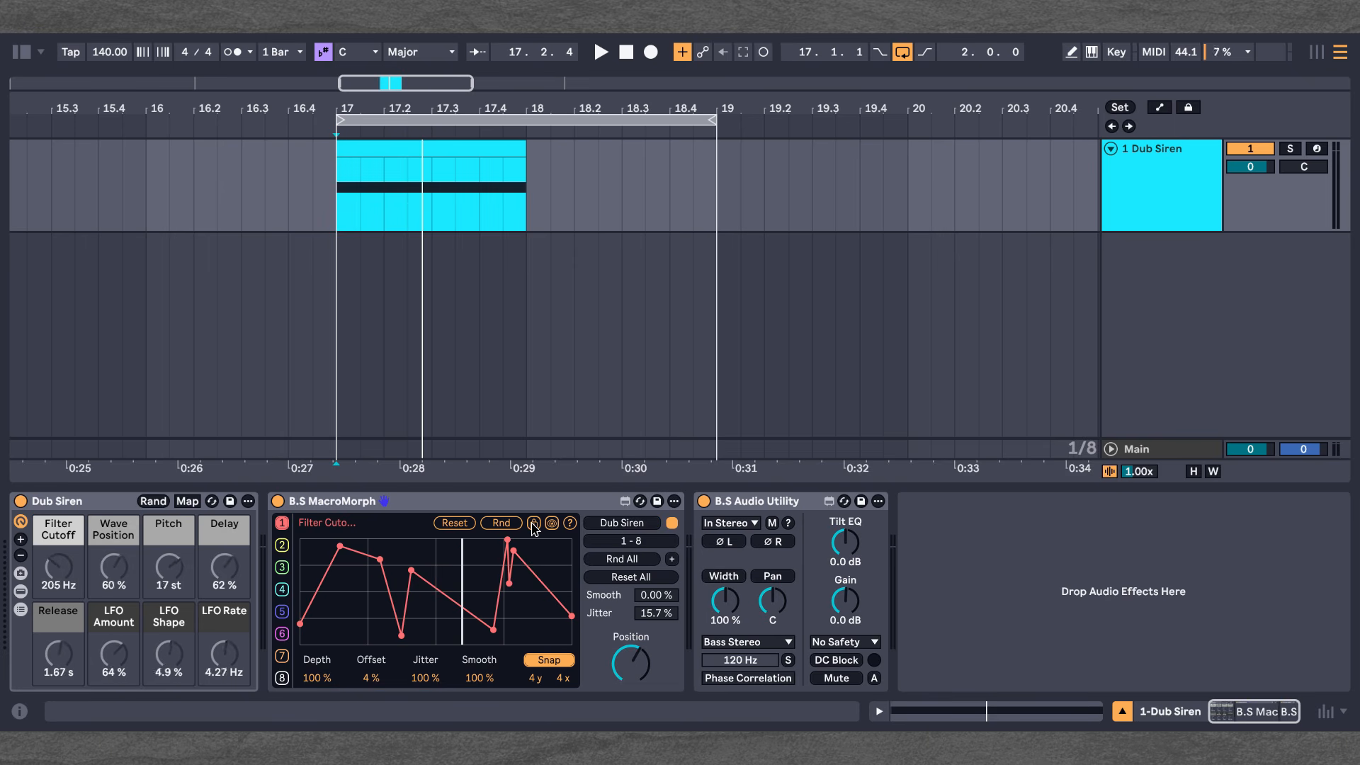
Step: Reset and lock the Filter Cutoff curve, and randomize all macros while comparing it with Wave Position
{"action": "left_click", "coordinate": [552, 523]}
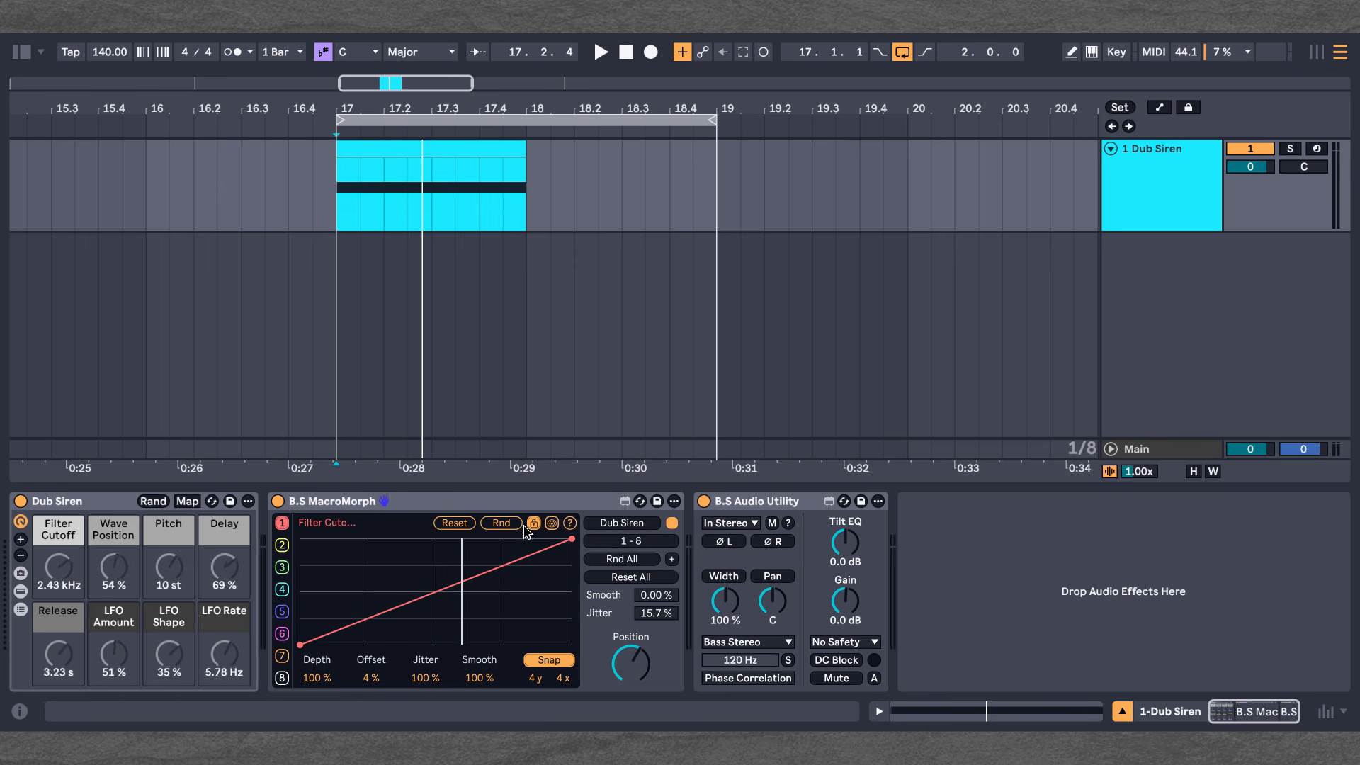
{"action": "left_click", "coordinate": [629, 559]}
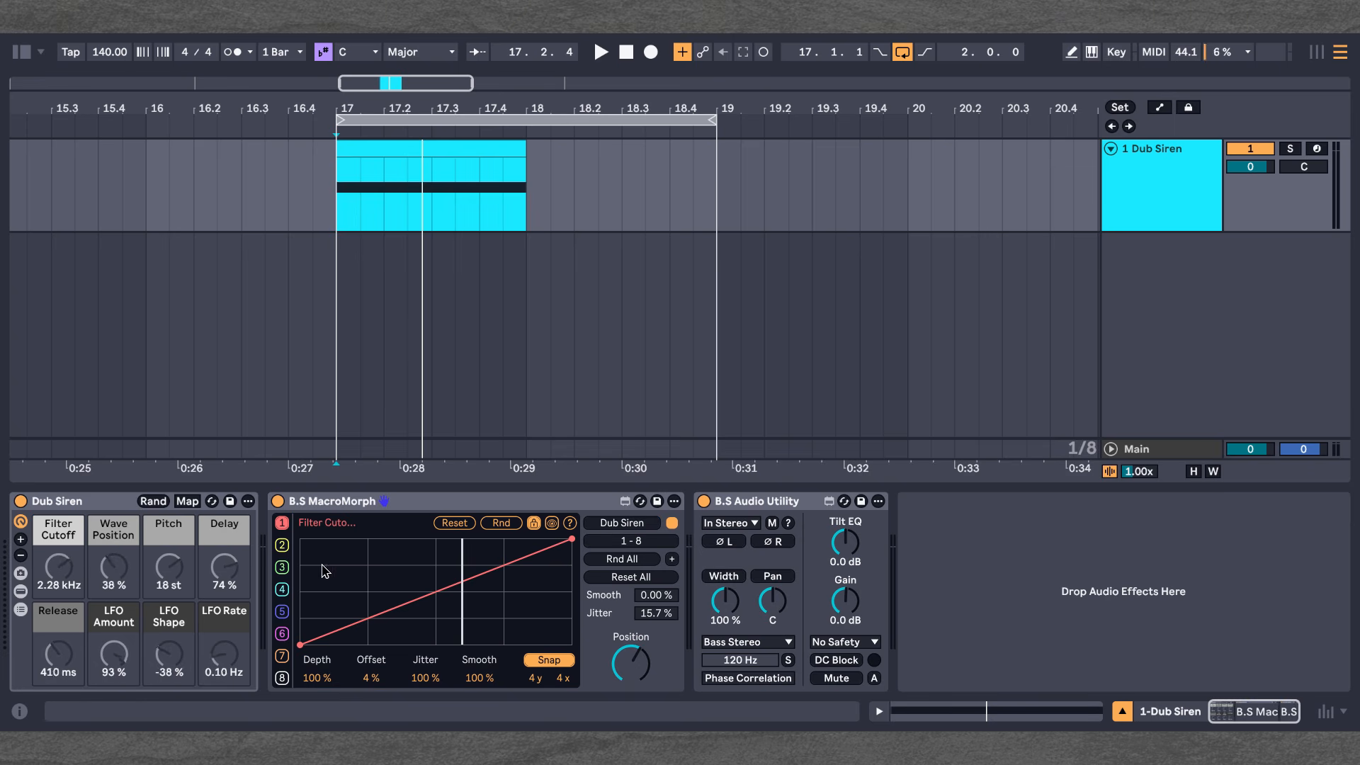
{"action": "left_click", "coordinate": [282, 543]}
{"action": "left_click", "coordinate": [622, 560]}
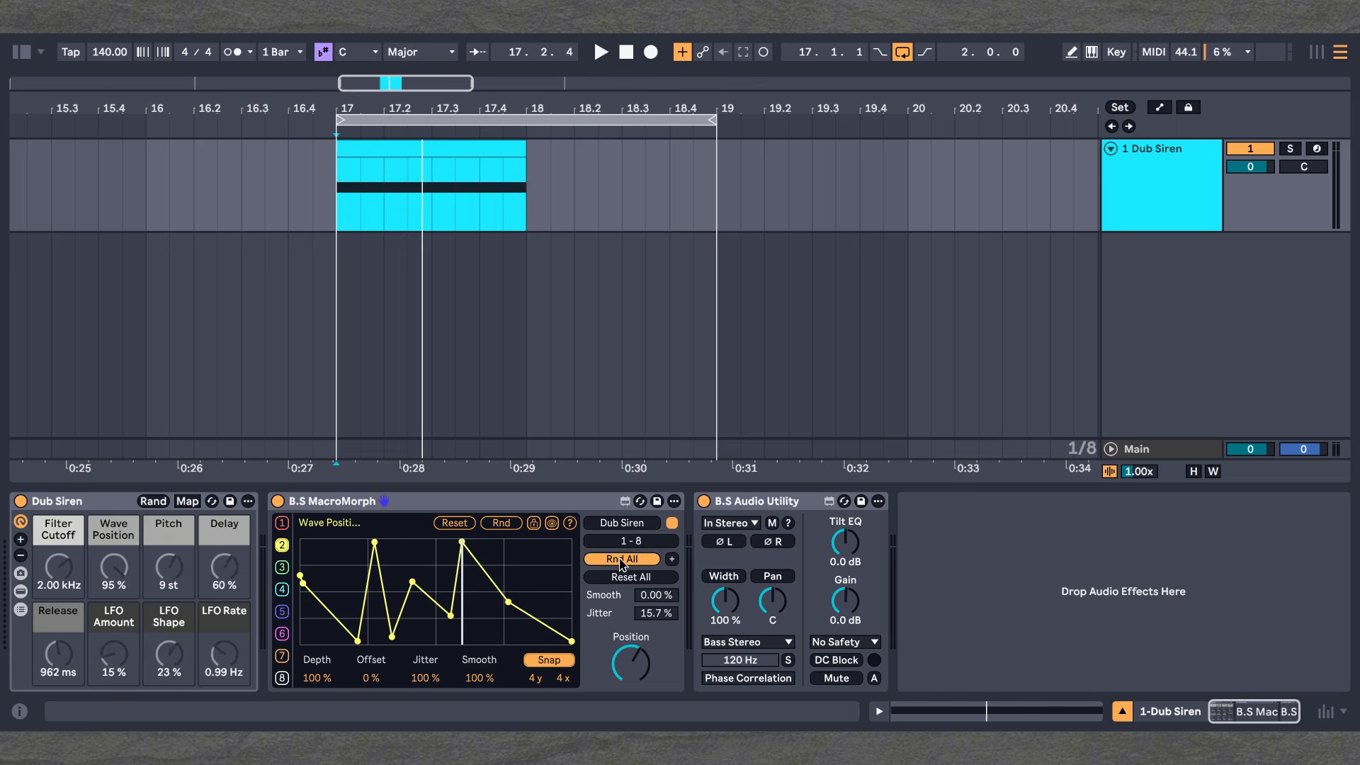
{"action": "left_click", "coordinate": [282, 525]}
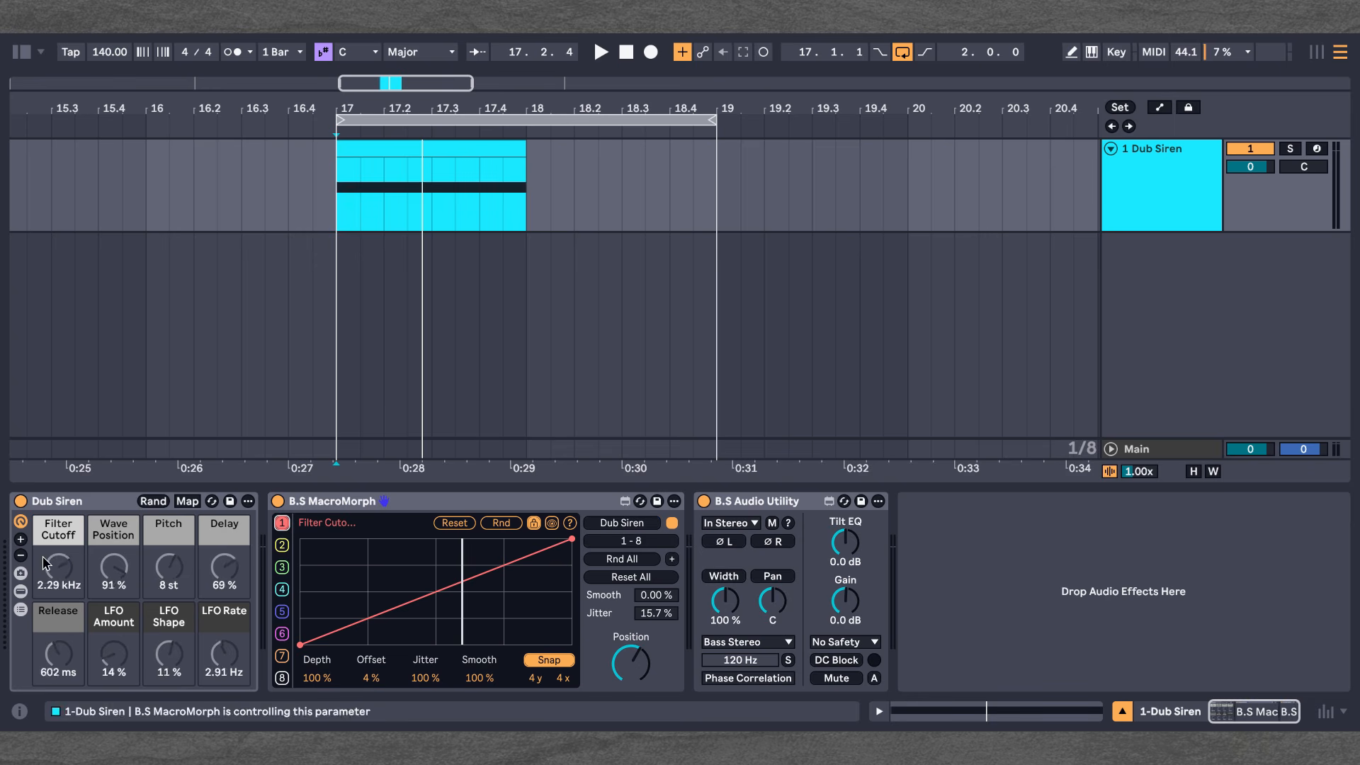
Step: Flatten the locked Filter Cutoff curve at three quarters of its height, and set its Jitter and Offset to 0%
{"action": "left_click_drag", "start_coordinate": [301, 645], "coordinate": [290, 560]}
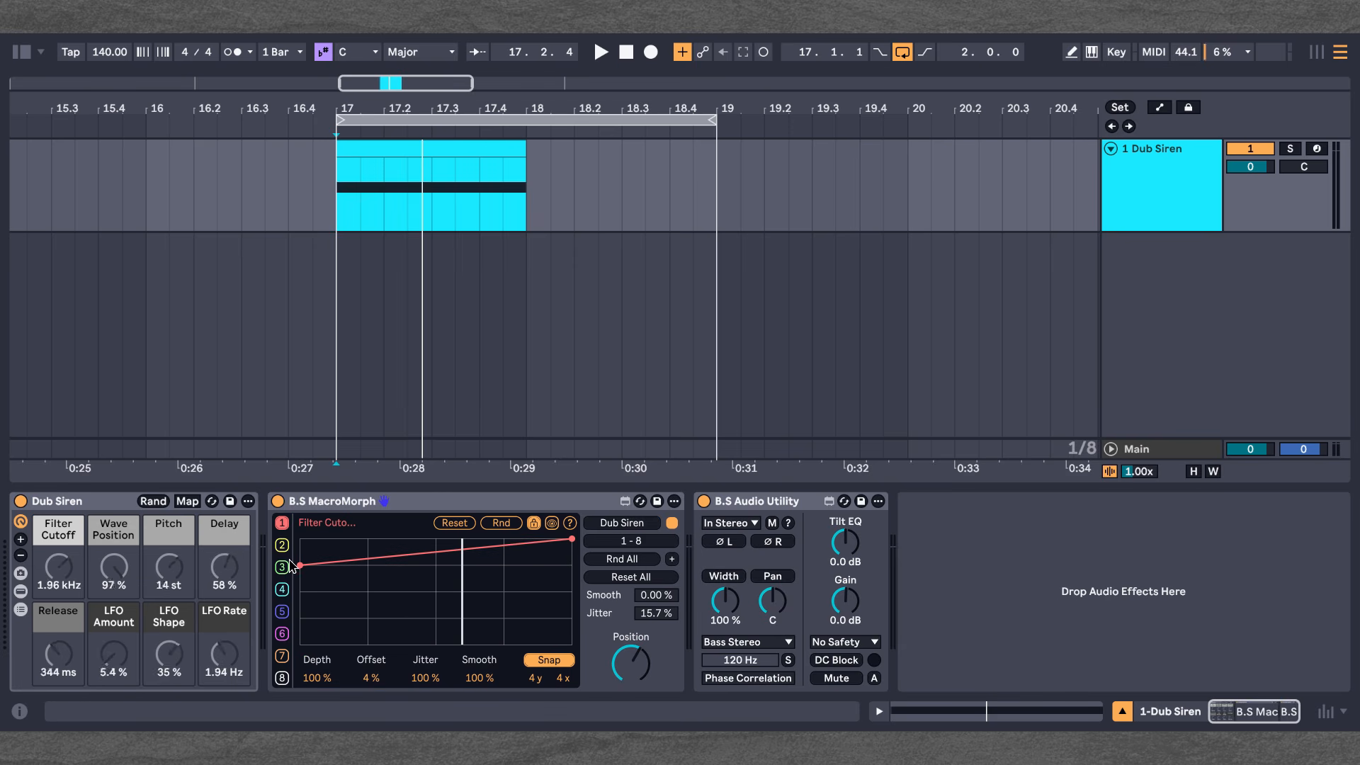
{"action": "left_click_drag", "start_coordinate": [573, 540], "coordinate": [584, 569]}
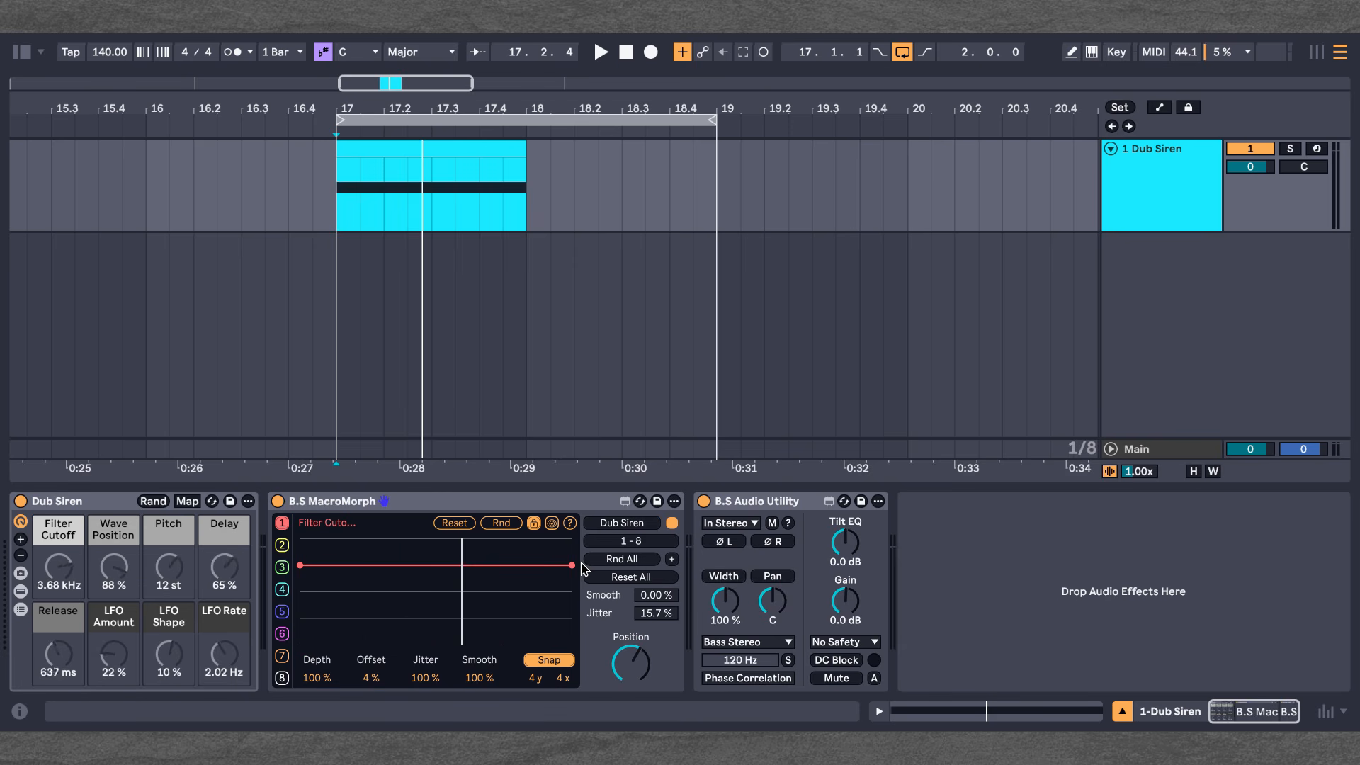
{"action": "left_click_drag", "start_coordinate": [425, 681], "coordinate": [444, 721]}
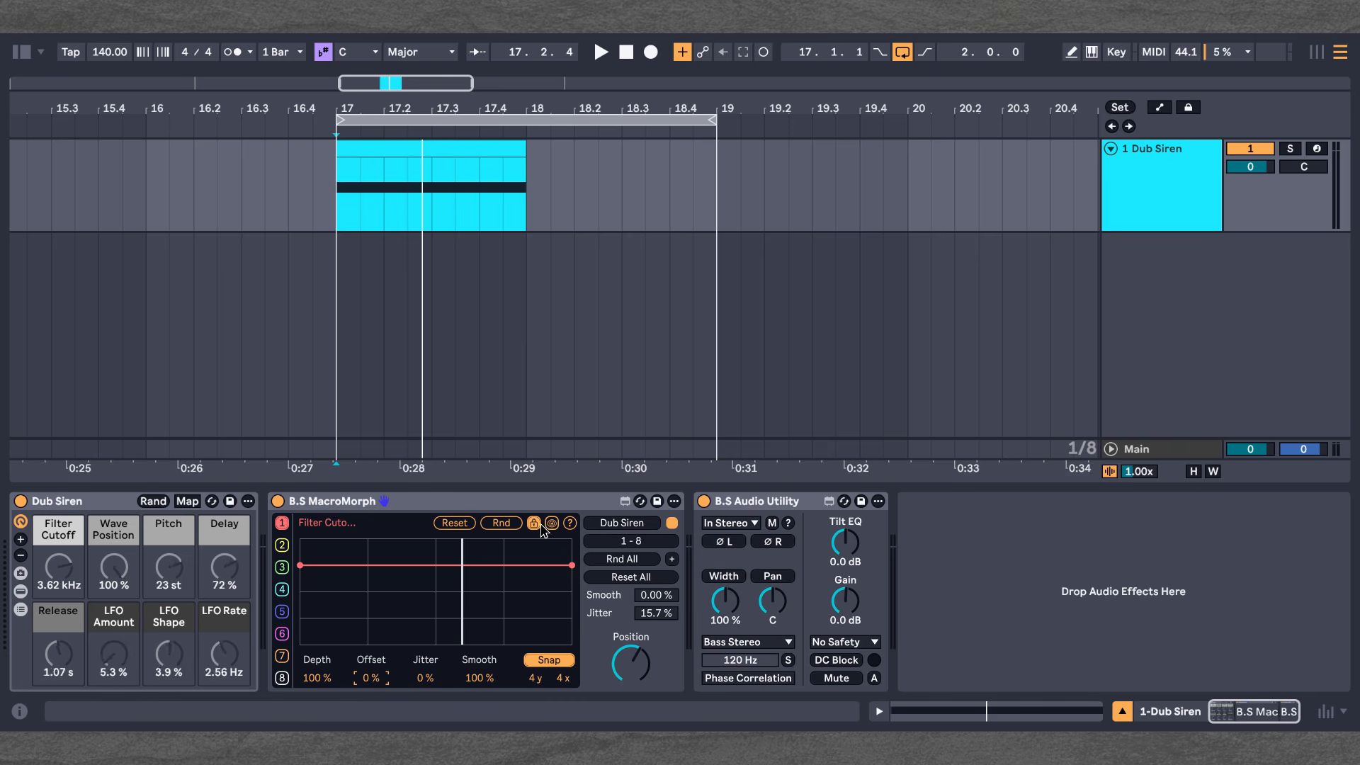
Step: Randomize all curves three times with Pitch shown, and return to the locked Filter Cutoff curve to compare
{"action": "left_click", "coordinate": [282, 567]}
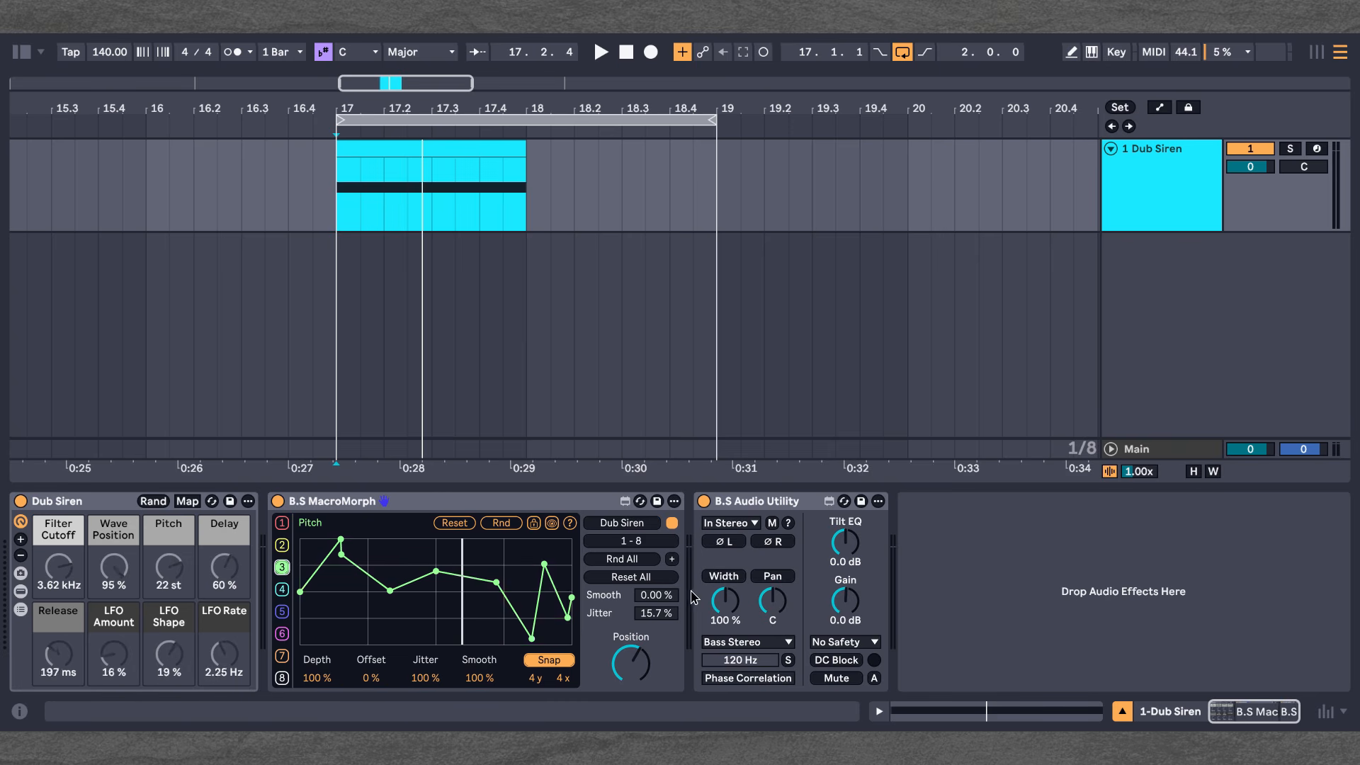
{"action": "left_click", "coordinate": [607, 559]}
{"action": "left_click", "coordinate": [607, 560]}
{"action": "left_click", "coordinate": [607, 559]}
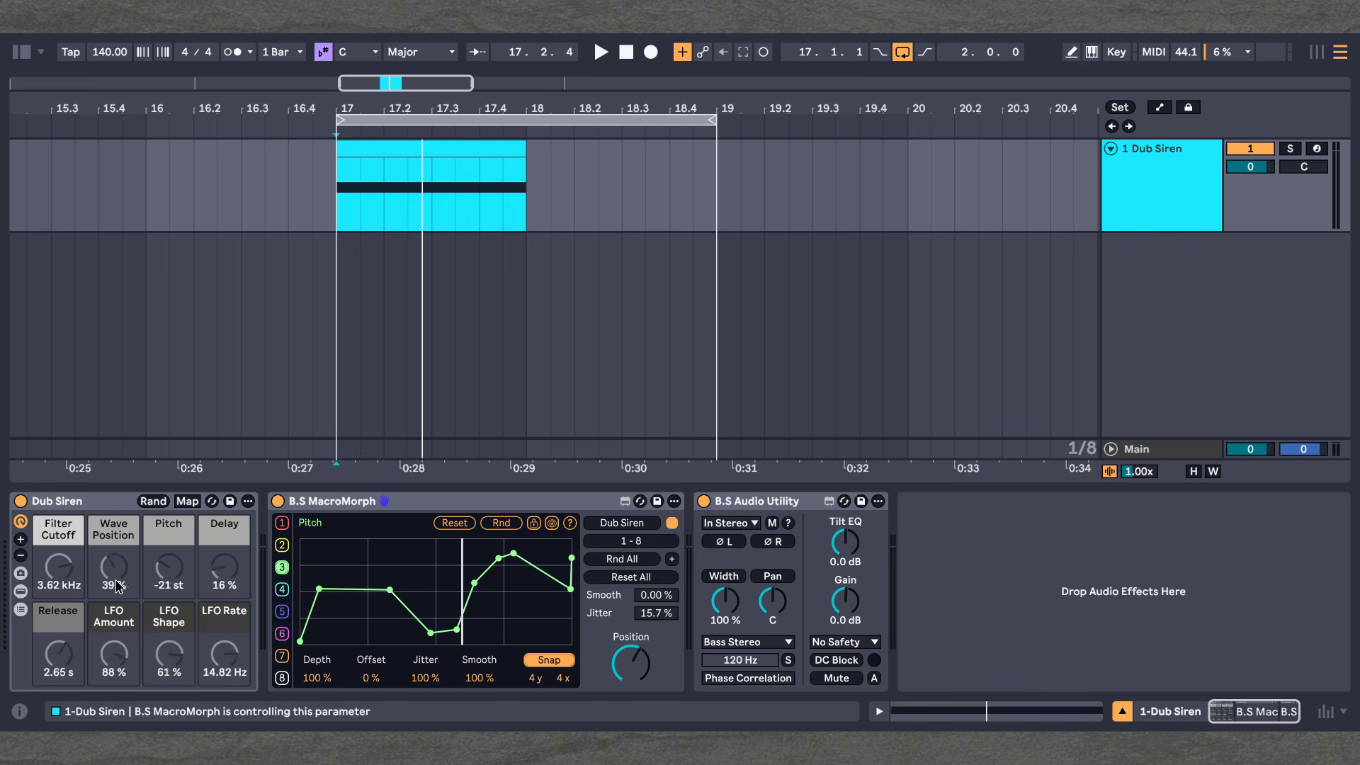
{"action": "left_click", "coordinate": [281, 522]}
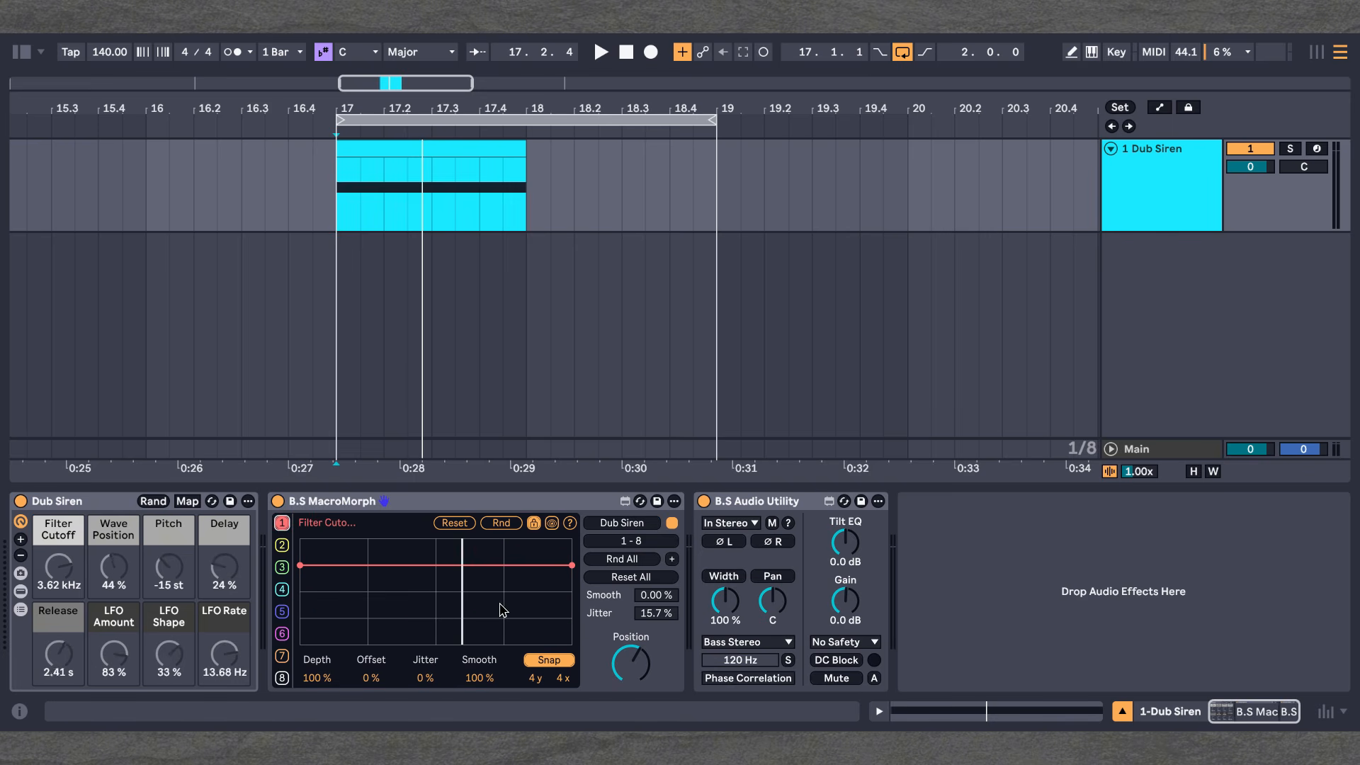
Step: Show all macro outputs together, set the global Smooth to 59.8% and Jitter to 5.51%, and Filter Cutoff's Offset to -28%
{"action": "left_click", "coordinate": [551, 525]}
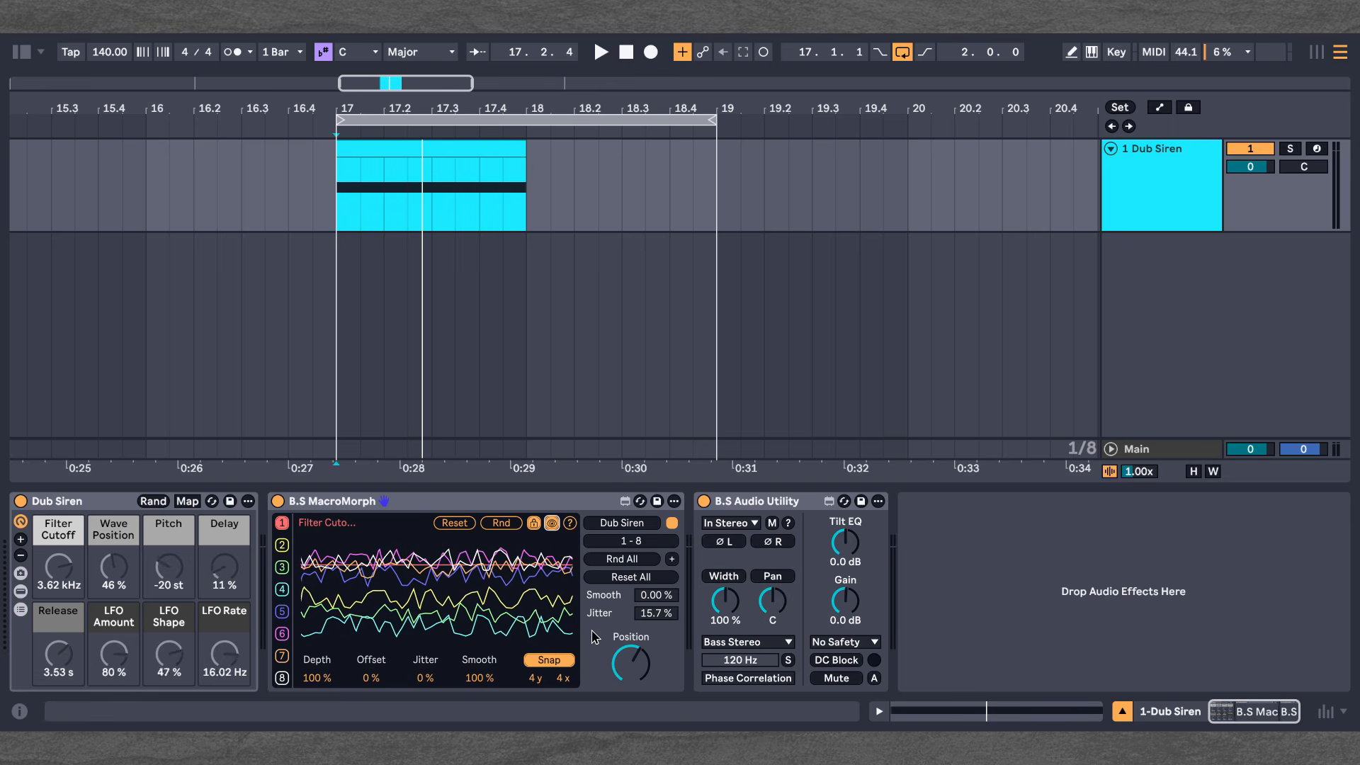
{"action": "mouse_move", "coordinate": [646, 599]}
{"action": "left_mouse_down"}
{"action": "mouse_move", "coordinate": [646, 546]}
{"action": "mouse_move", "coordinate": [648, 625]}
{"action": "left_mouse_up"}
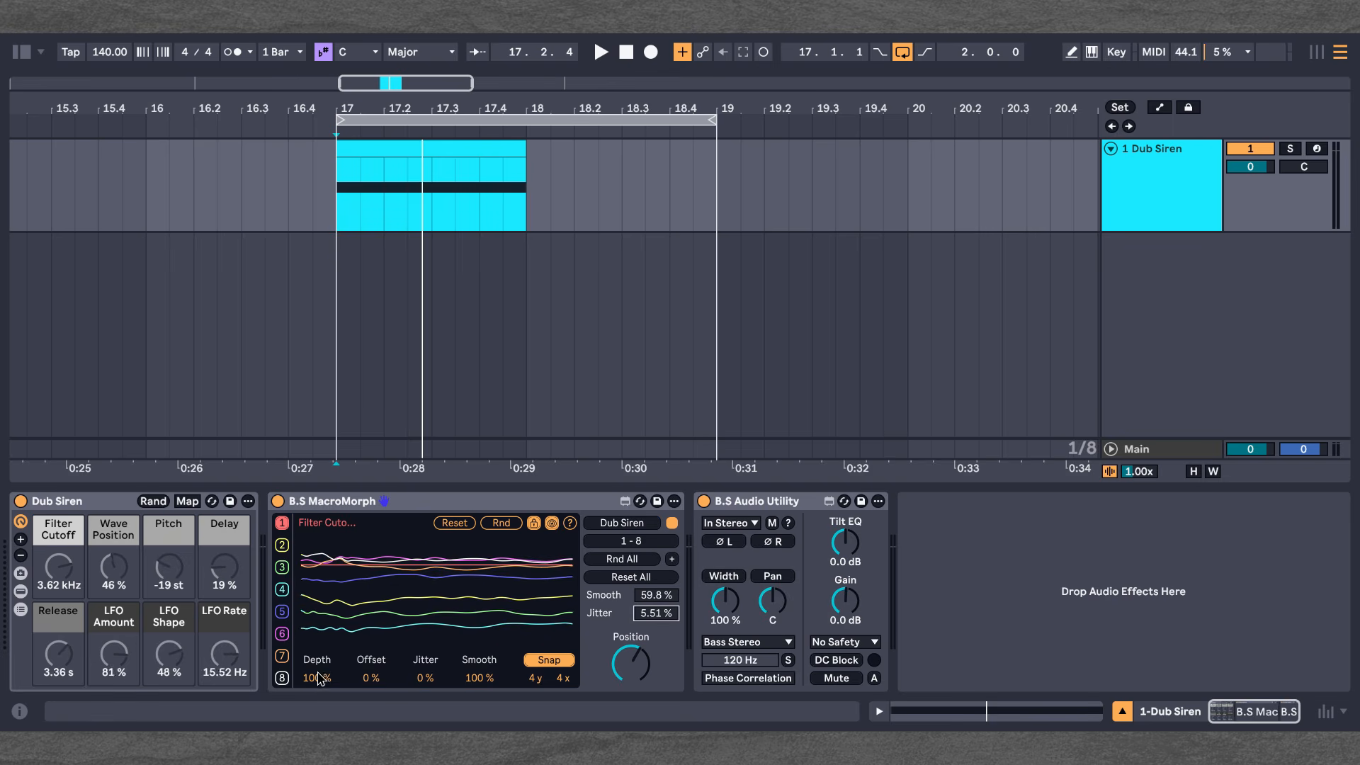
{"action": "mouse_move", "coordinate": [371, 678]}
{"action": "left_mouse_down"}
{"action": "mouse_move", "coordinate": [371, 641]}
{"action": "mouse_move", "coordinate": [371, 723]}
{"action": "mouse_move", "coordinate": [371, 697]}
{"action": "left_mouse_up"}
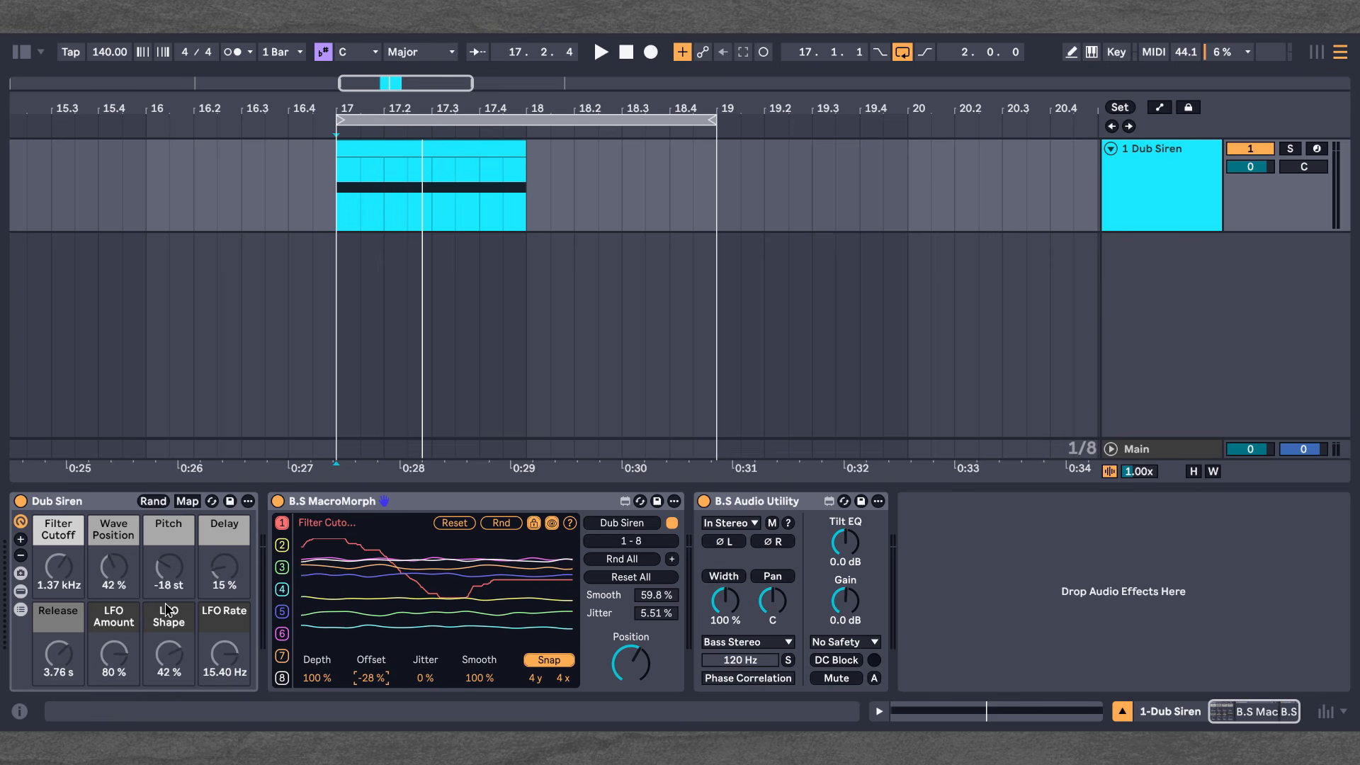
Step: Select the Dub Siren rack and unmap MacroMorph from it
{"action": "double_click", "coordinate": [56, 502]}
{"action": "double_click", "coordinate": [19, 630]}
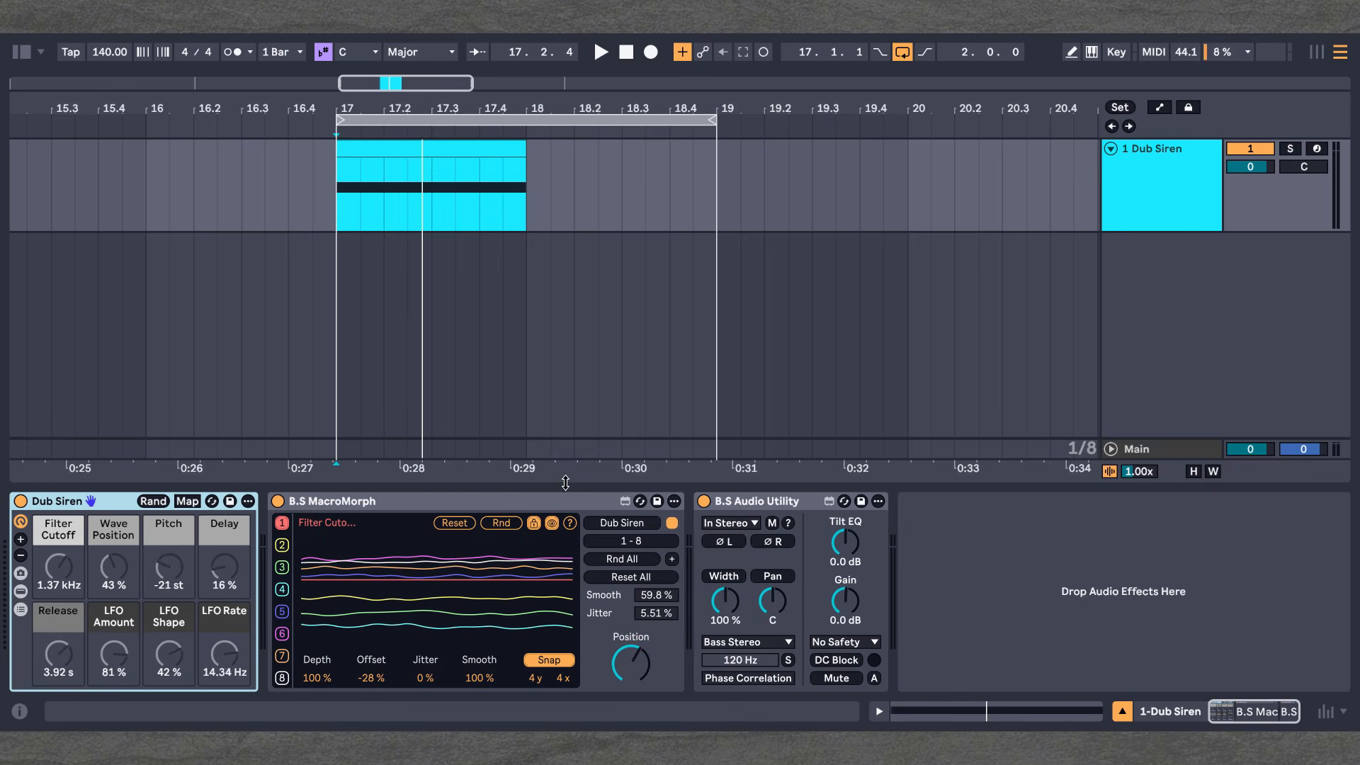
{"action": "left_click", "coordinate": [671, 523]}
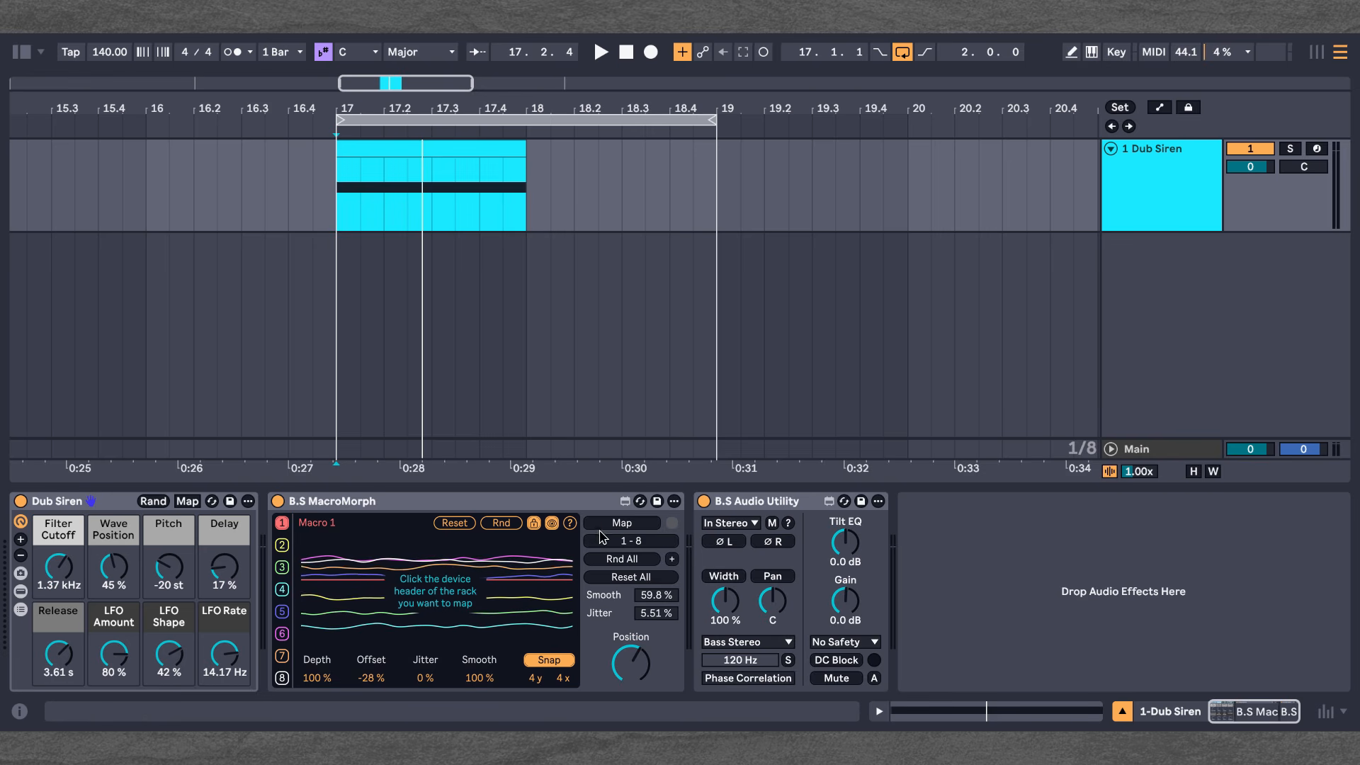
Step: Map MacroMorph to the Dub Siren rack again
{"action": "left_click", "coordinate": [627, 524]}
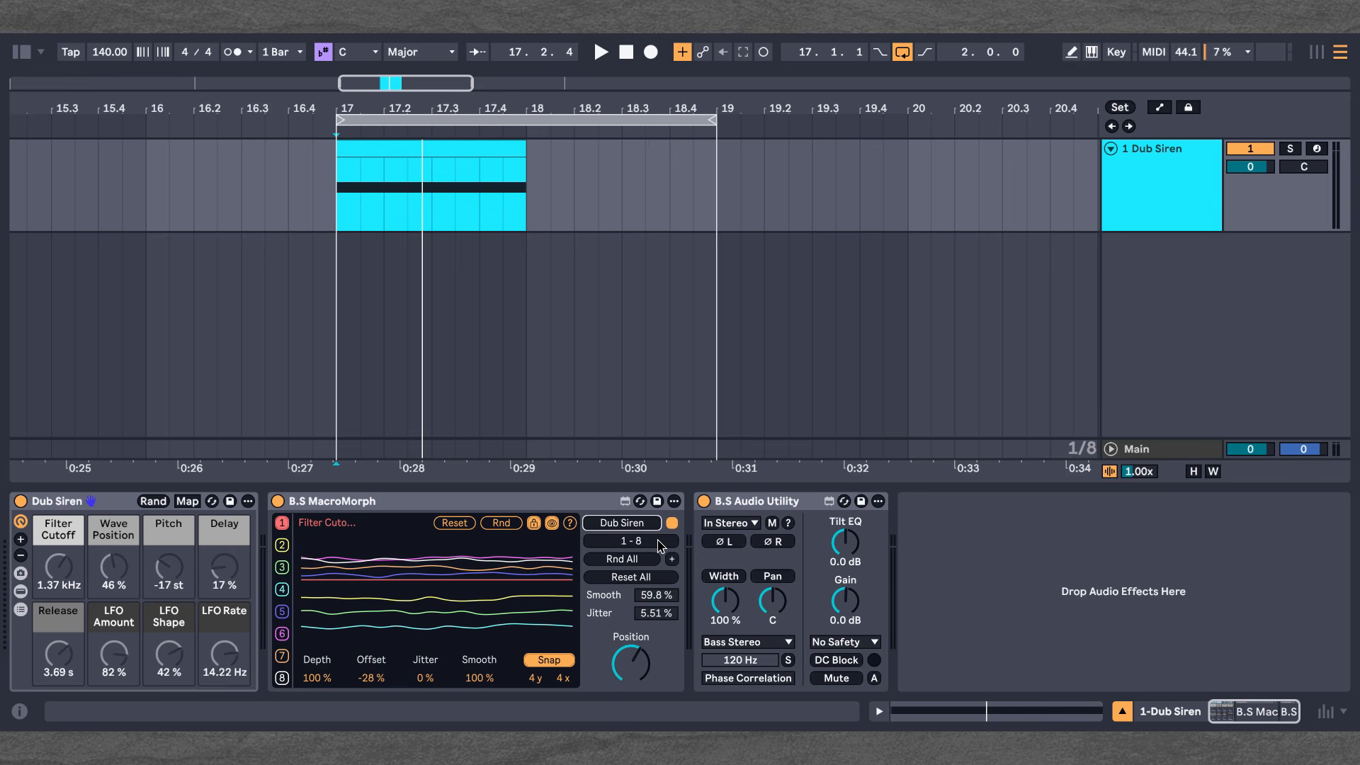
Step: Expand the Dub Siren rack to 16 macros and set MacroMorph to control macros 9 - 16
{"action": "left_click", "coordinate": [20, 540]}
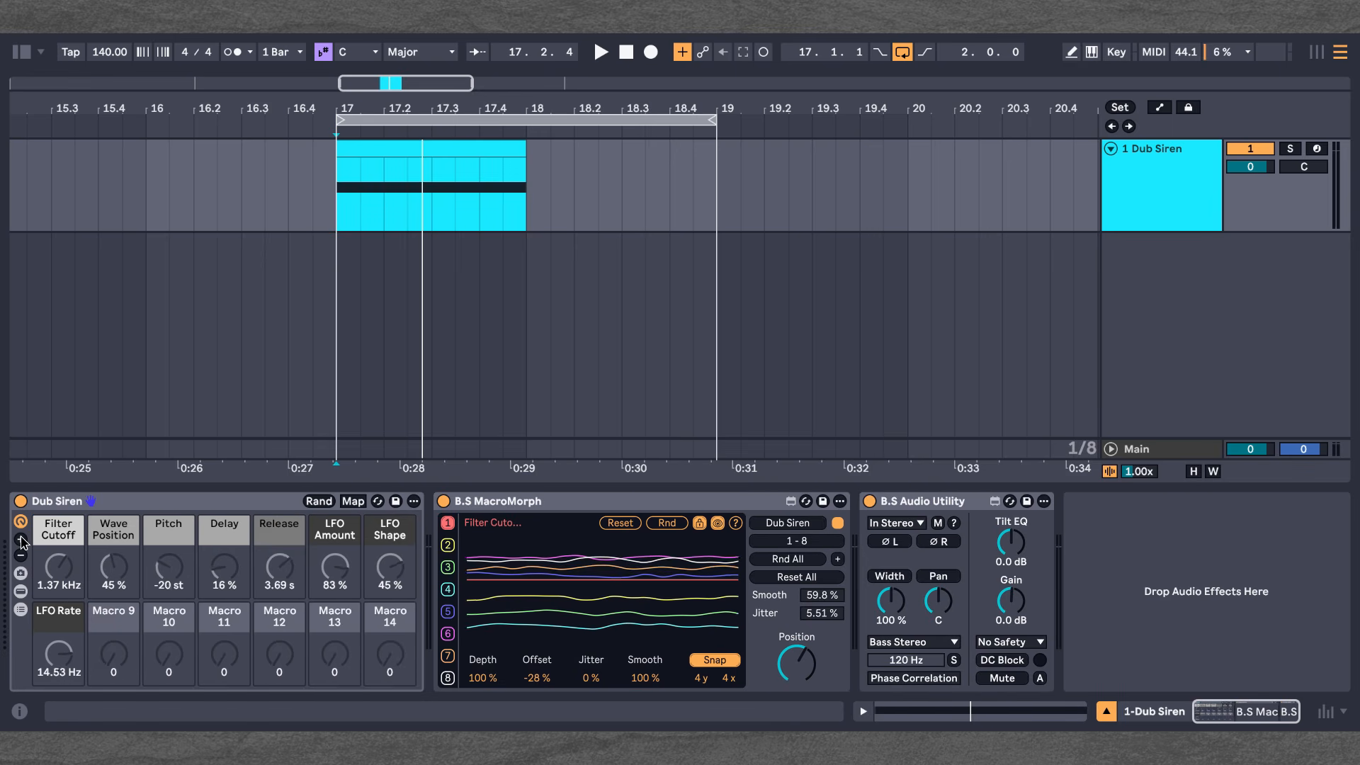
{"action": "left_click", "coordinate": [20, 540]}
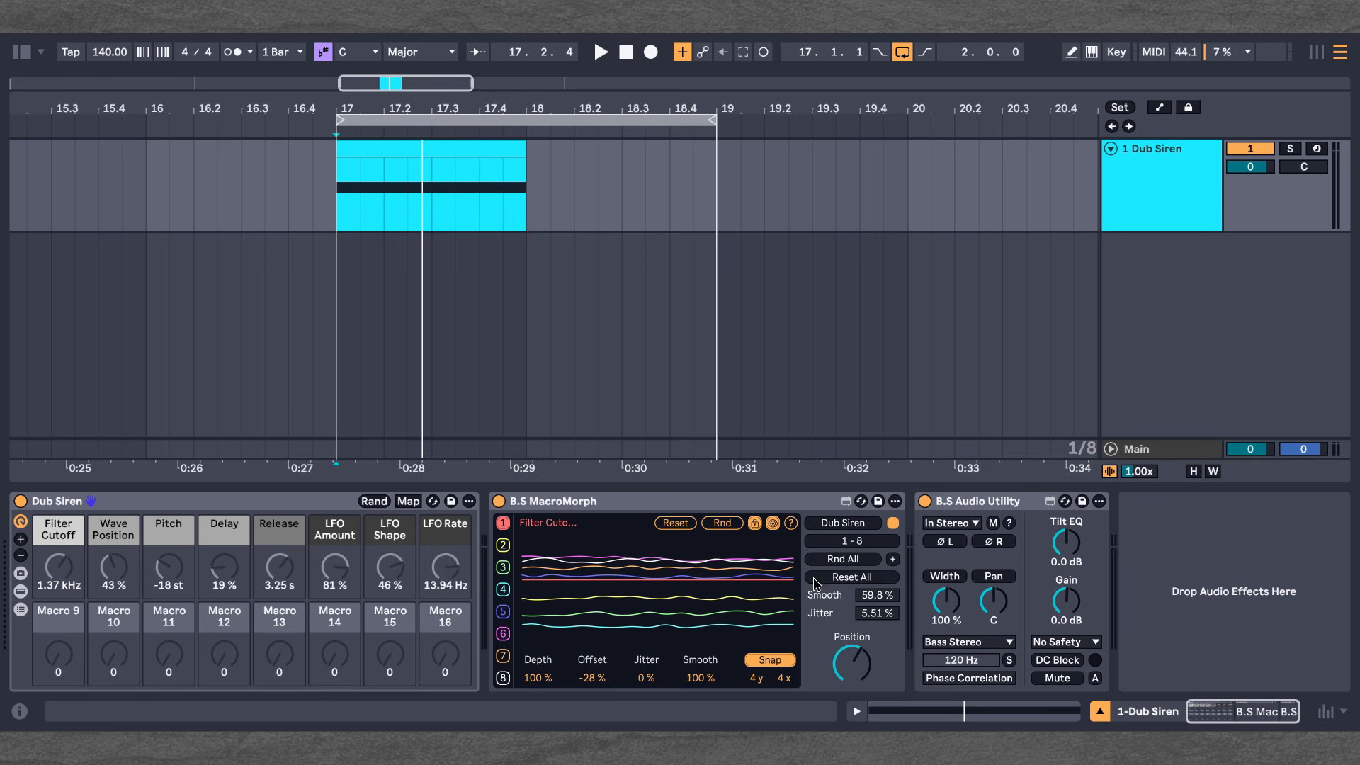
{"action": "left_click", "coordinate": [860, 542]}
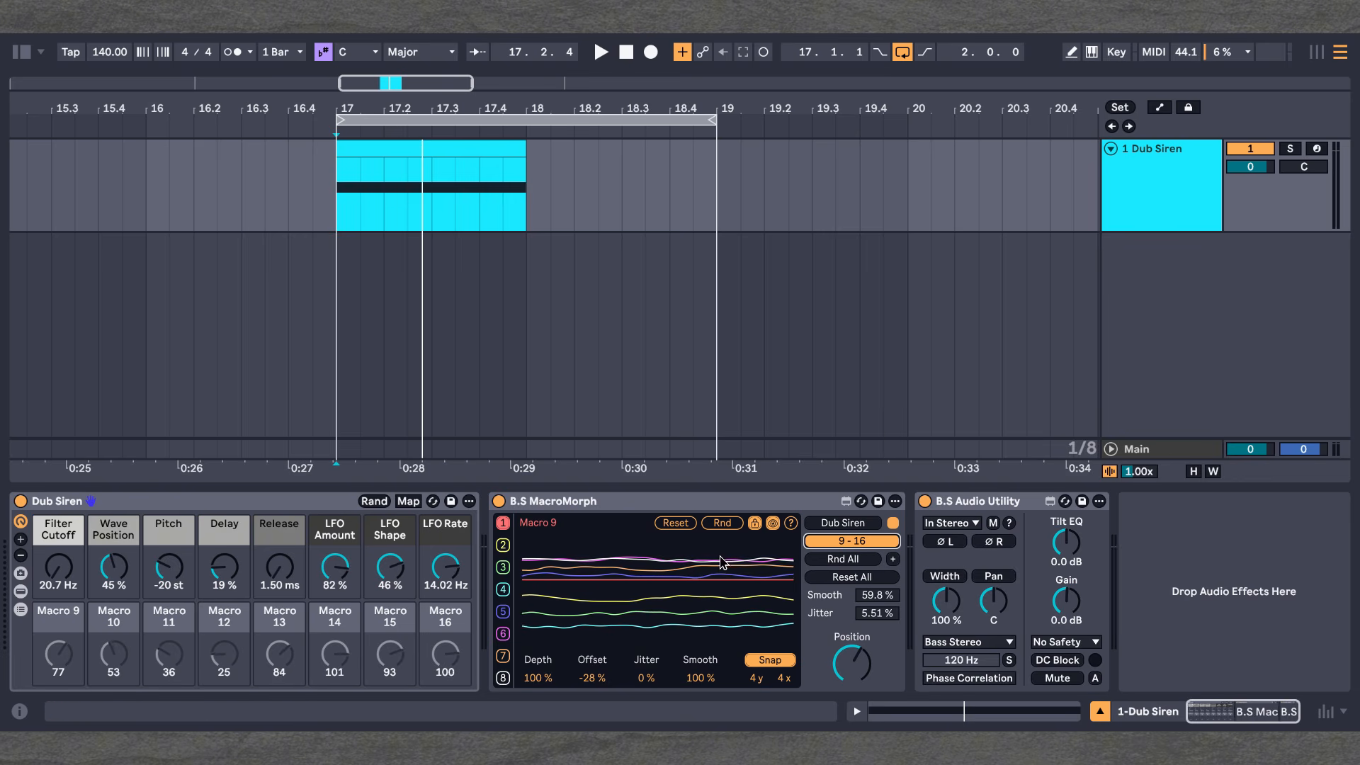
Step: Reduce the Dub Siren rack to eight macros
{"action": "left_click", "coordinate": [18, 555]}
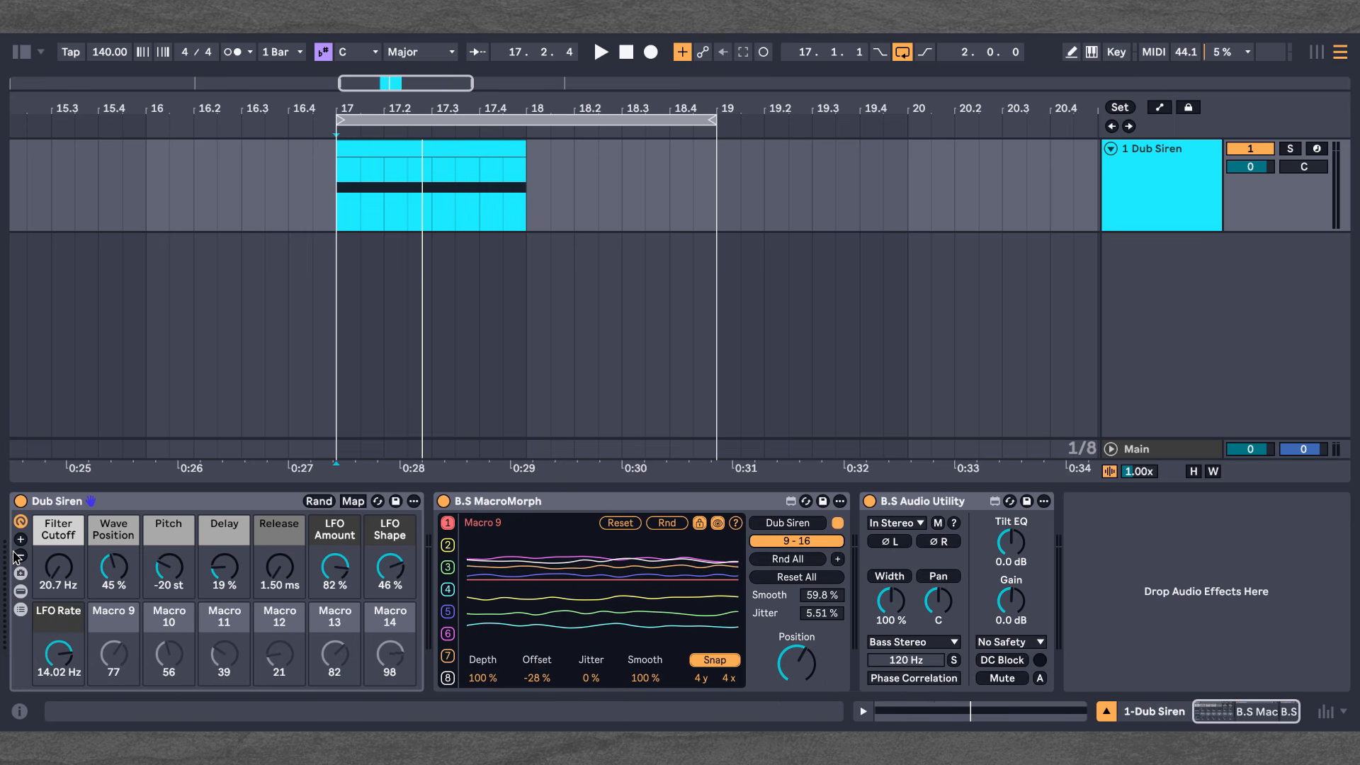
{"action": "left_click", "coordinate": [21, 557]}
{"action": "left_click", "coordinate": [21, 556]}
{"action": "left_click", "coordinate": [21, 556]}
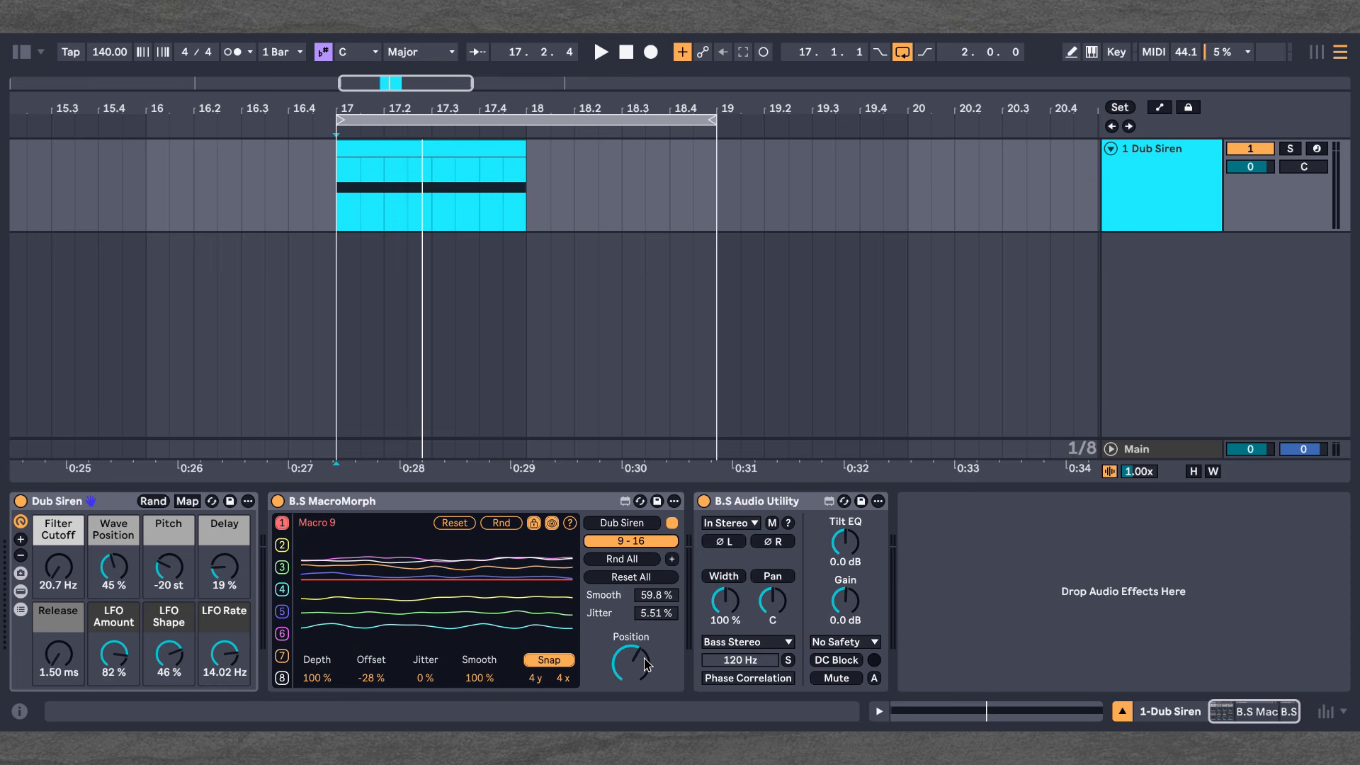
Step: Reset all MacroMorph curves with macros 1 - 8 as the controlled range, and start playback
{"action": "left_click", "coordinate": [619, 577]}
{"action": "key", "text": "space"}
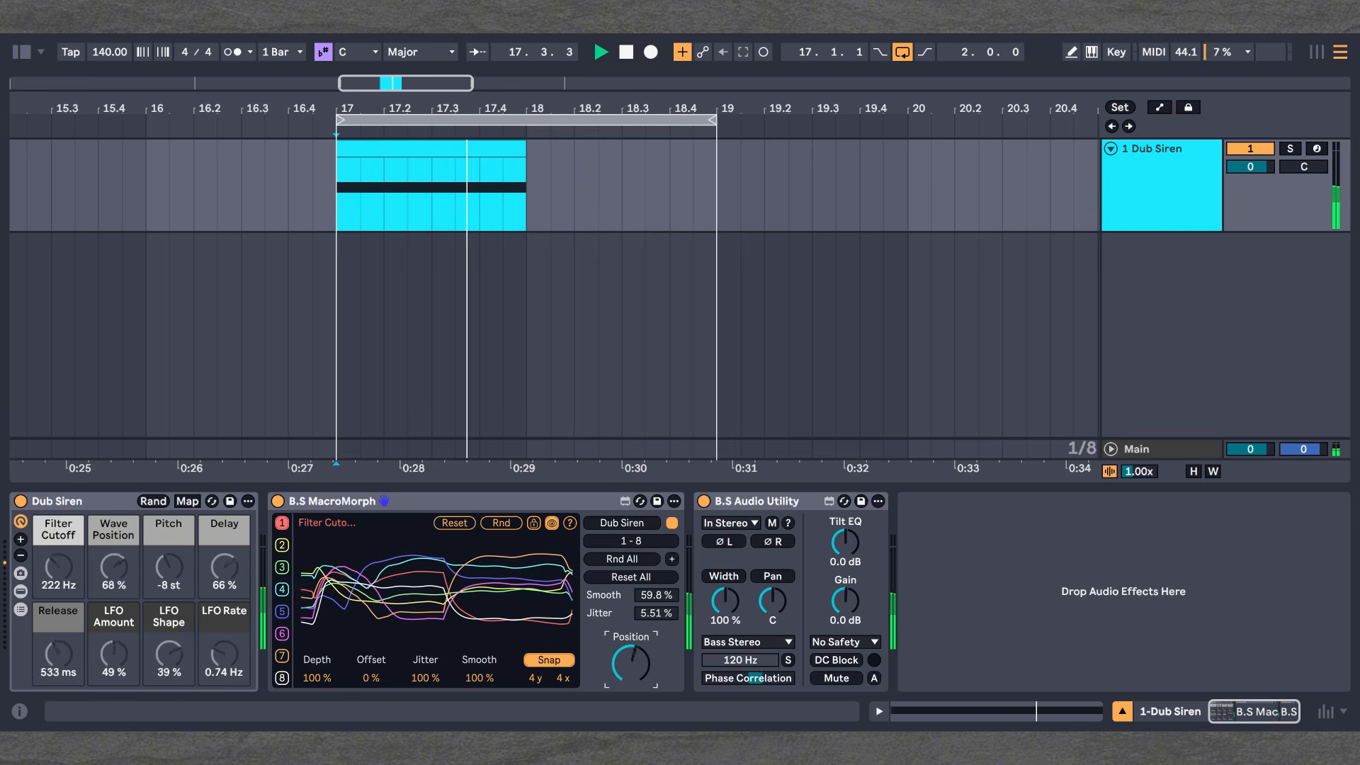
Step: Sweep MacroMorph's Position up and down during playback, randomizing all curves twice along the way, and stop playback
{"action": "left_click_drag", "start_coordinate": [632, 659], "coordinate": [633, 598]}
{"action": "left_click", "coordinate": [627, 562]}
{"action": "left_click_drag", "start_coordinate": [631, 664], "coordinate": [632, 706]}
{"action": "left_click", "coordinate": [628, 562]}
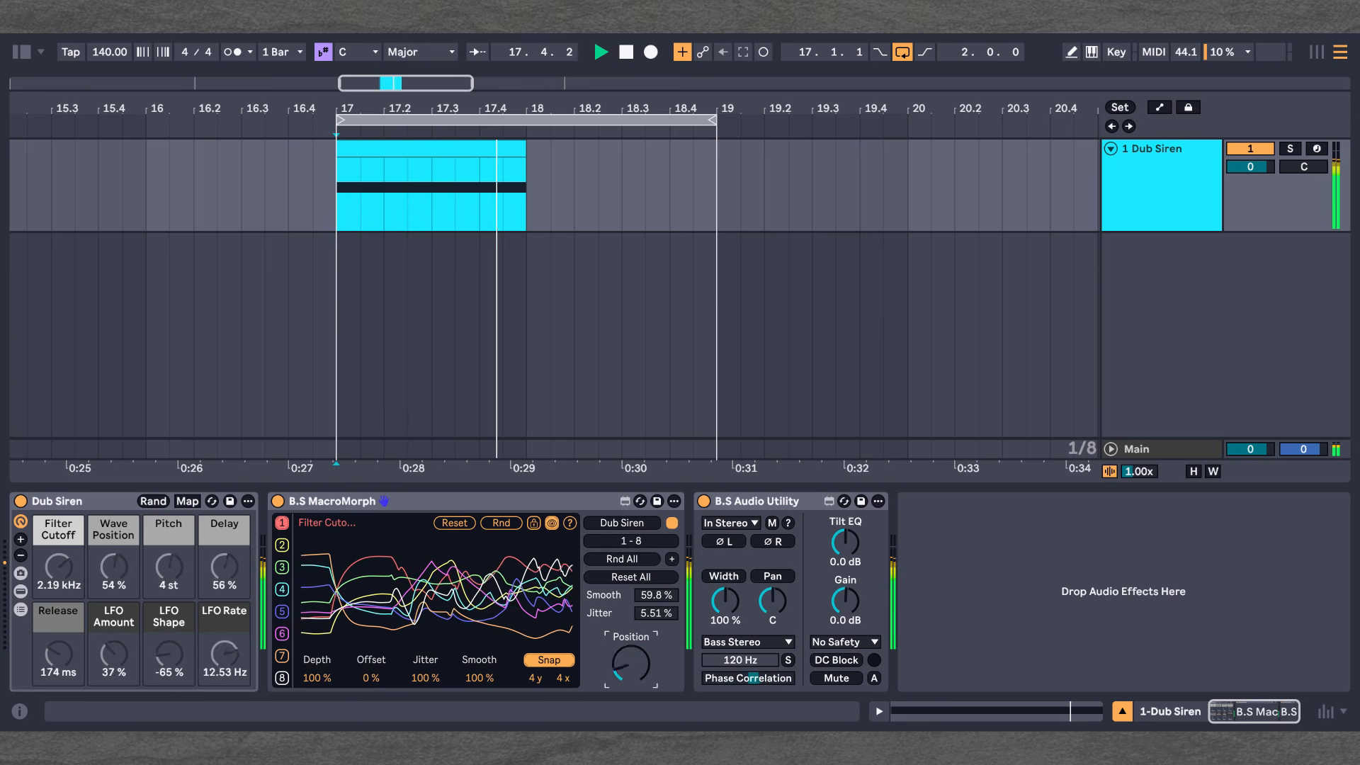
{"action": "key", "text": "space"}
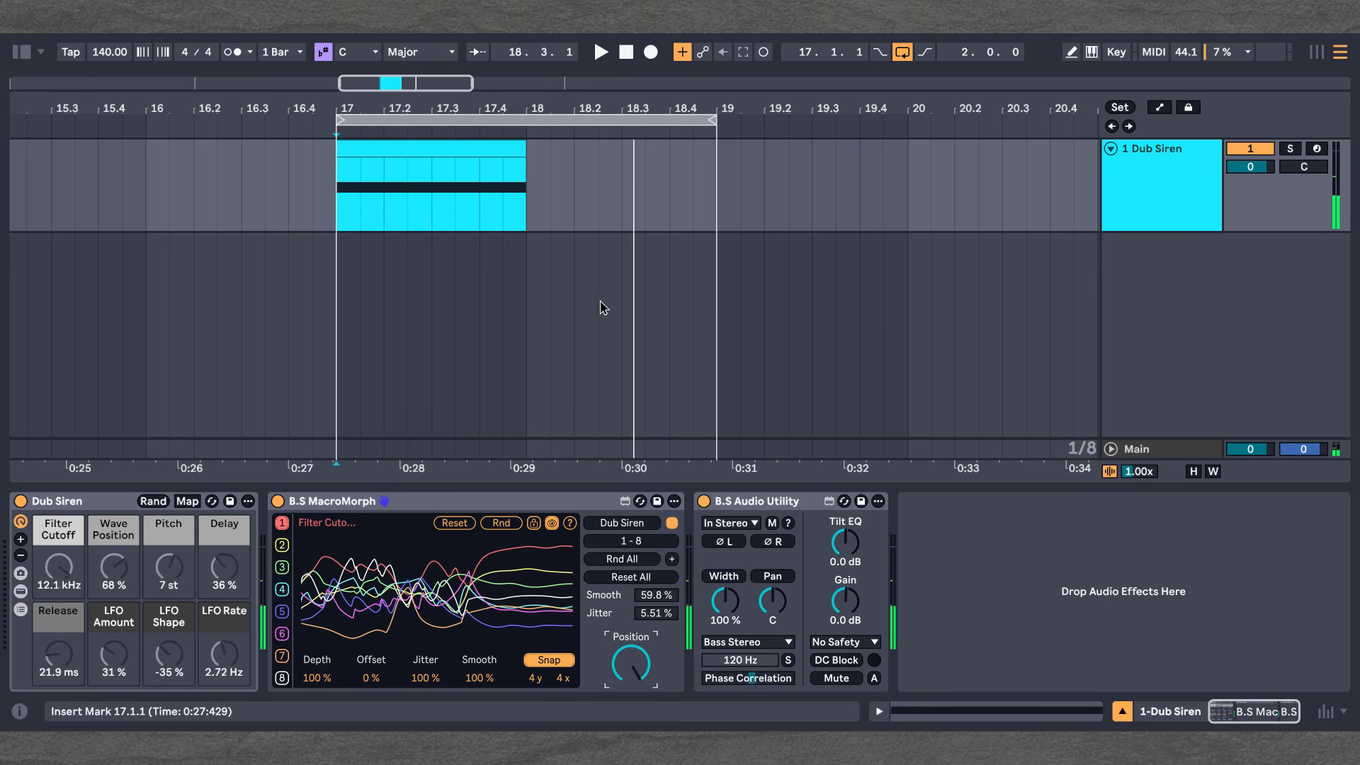